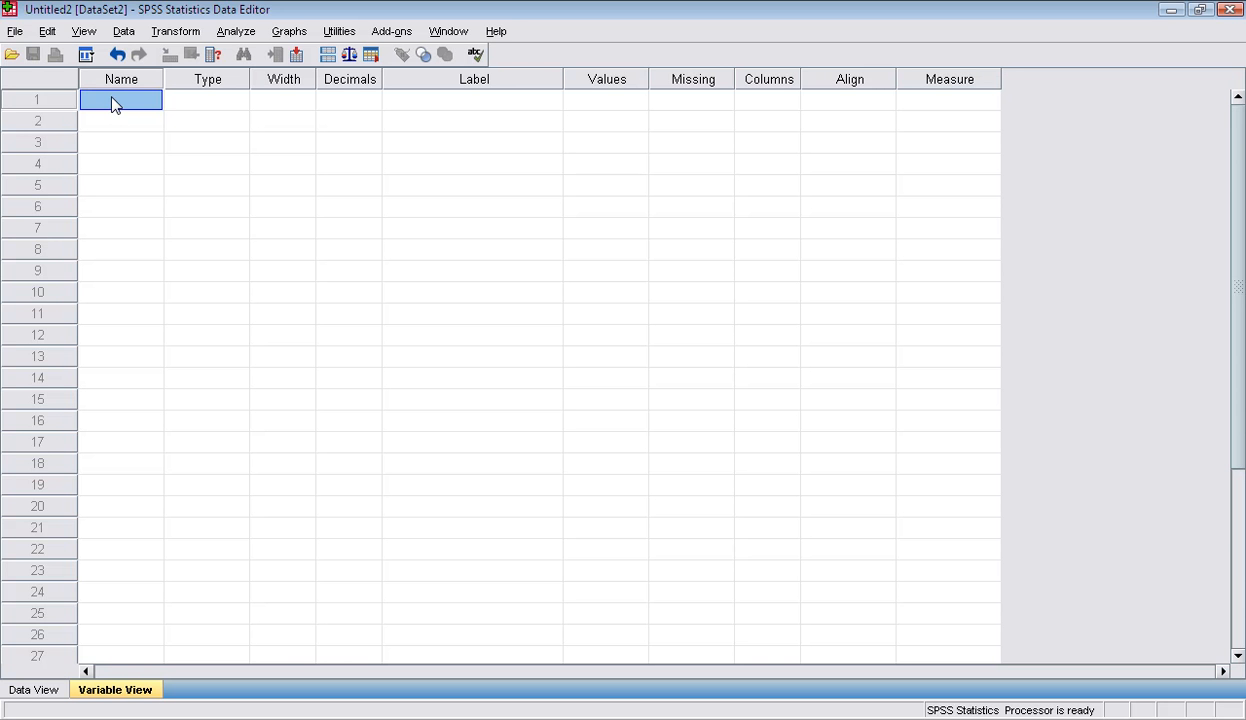
Define two variables named Course and GPA in the first two rows.
text(Course)
click(138, 124)
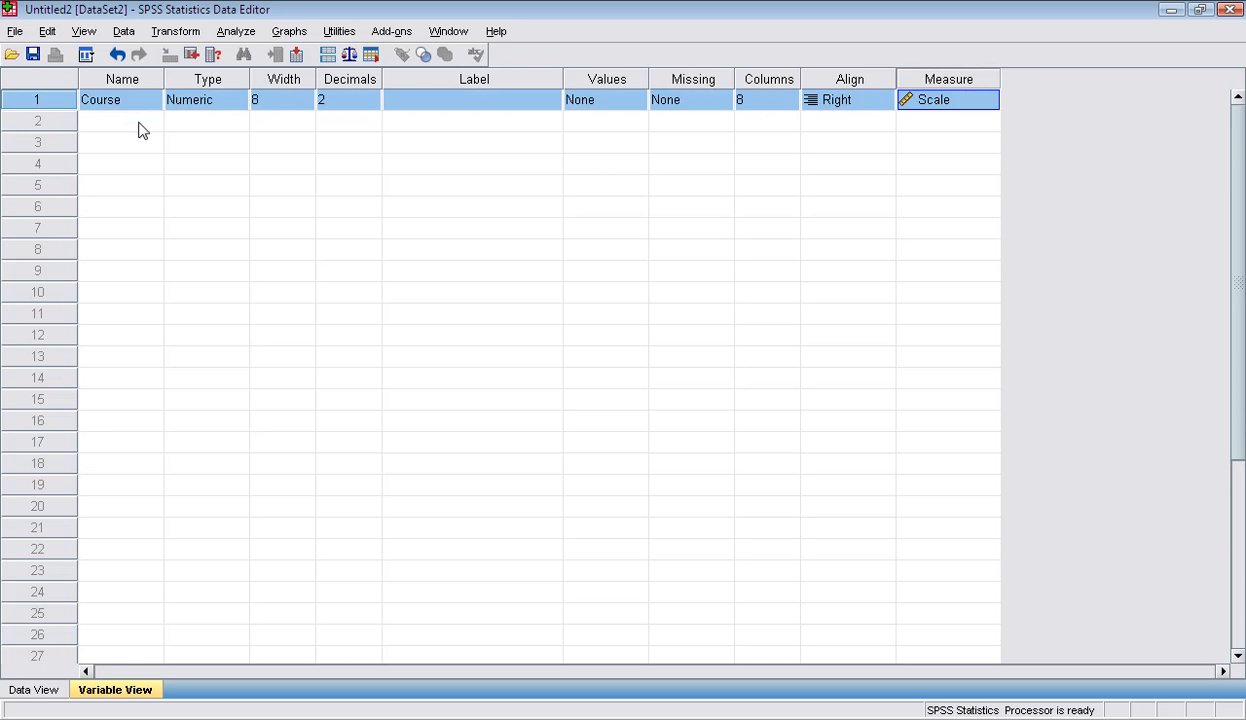
text(GPA)
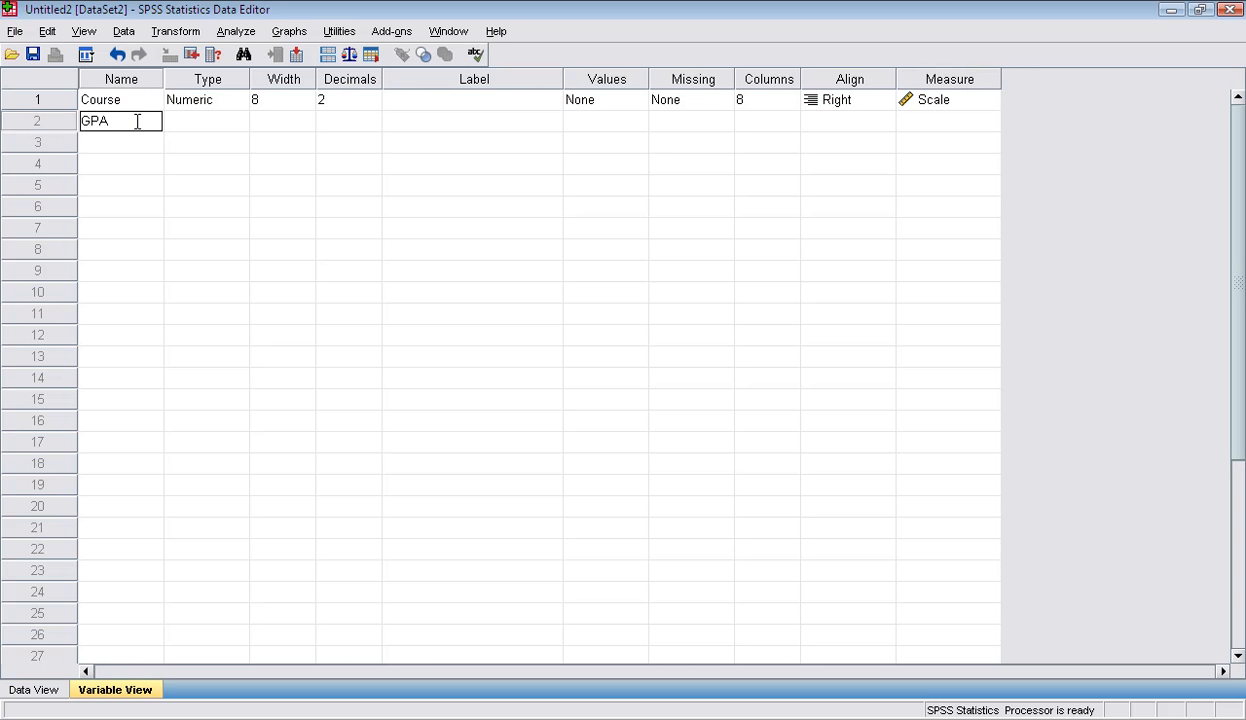
click(143, 148)
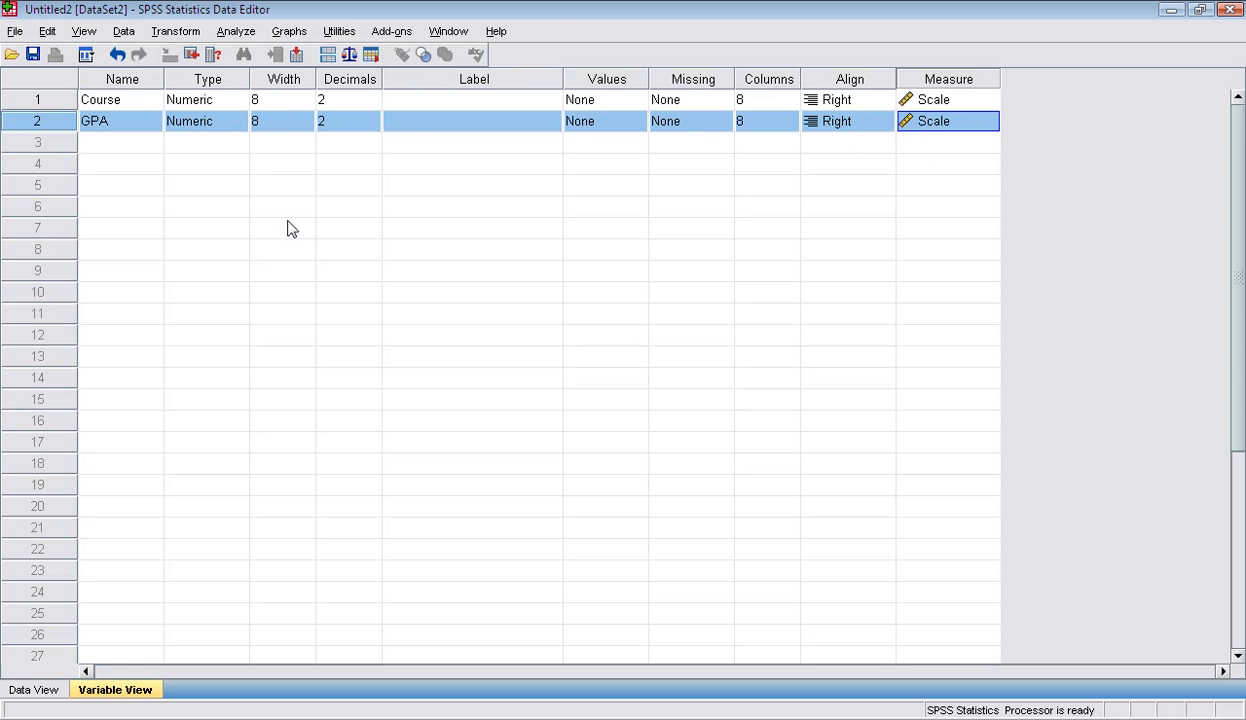
Give the Course variable the label "Section Number of Course".
click(145, 106)
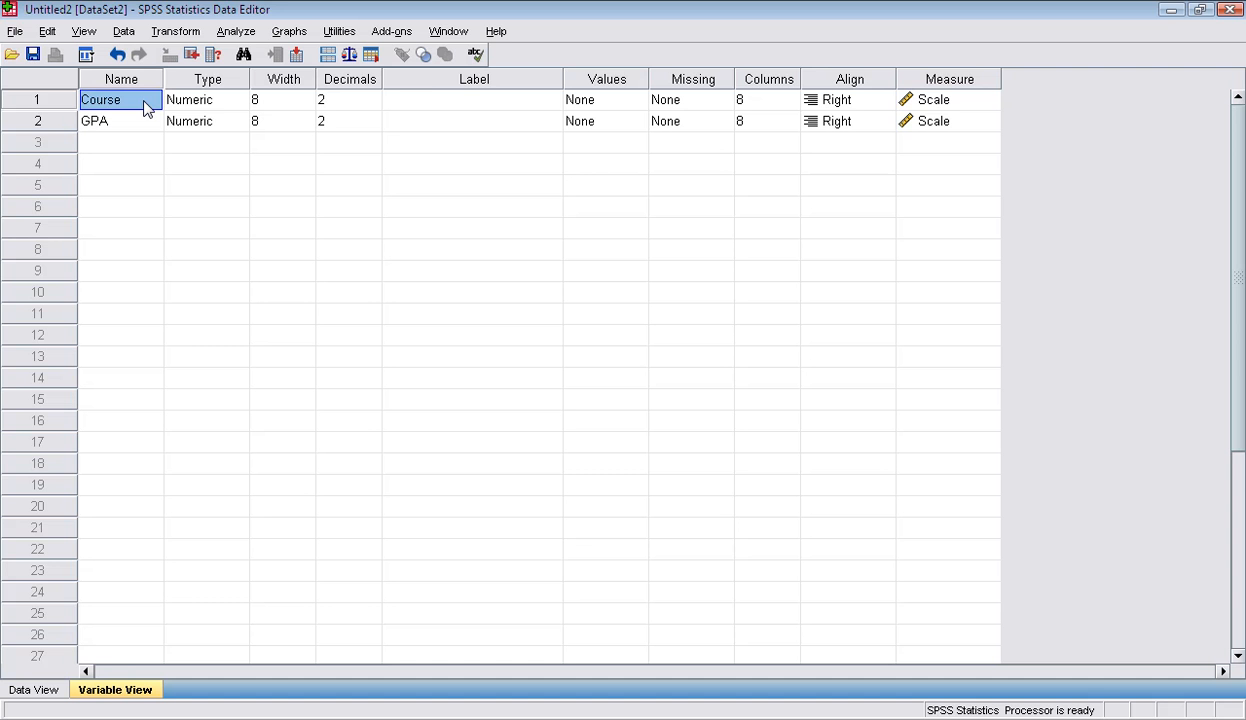
click(424, 98)
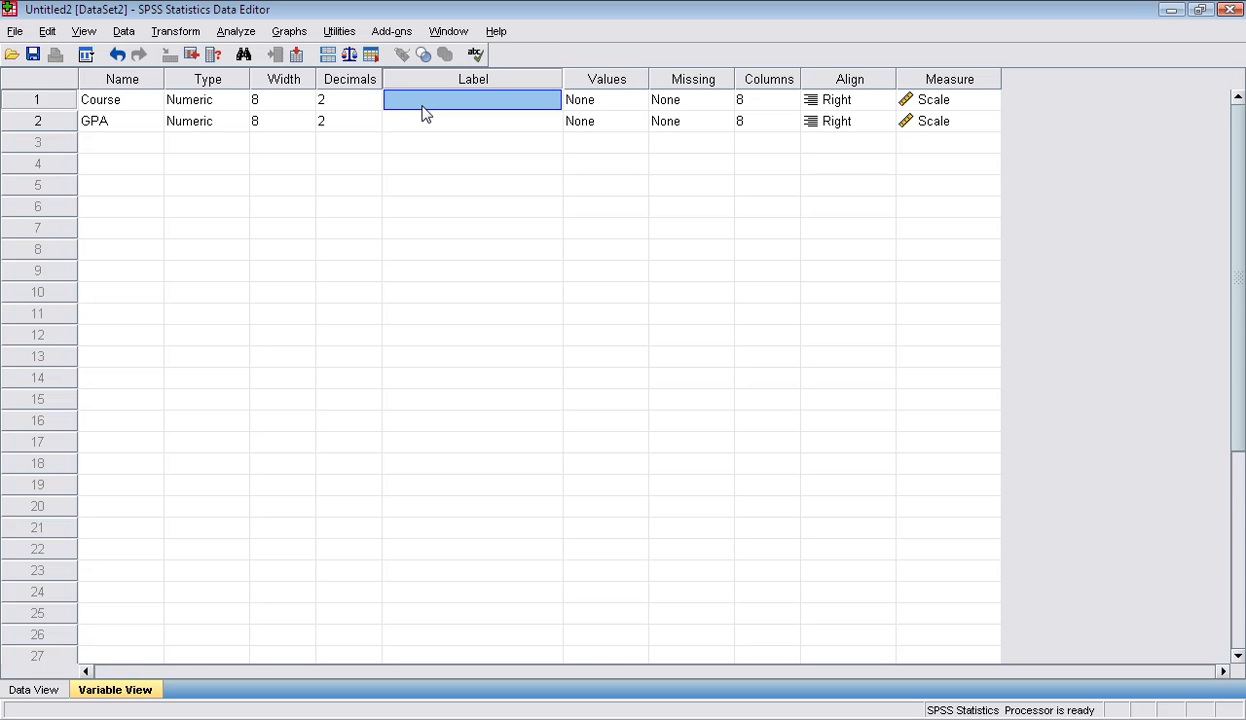
text(Sector)
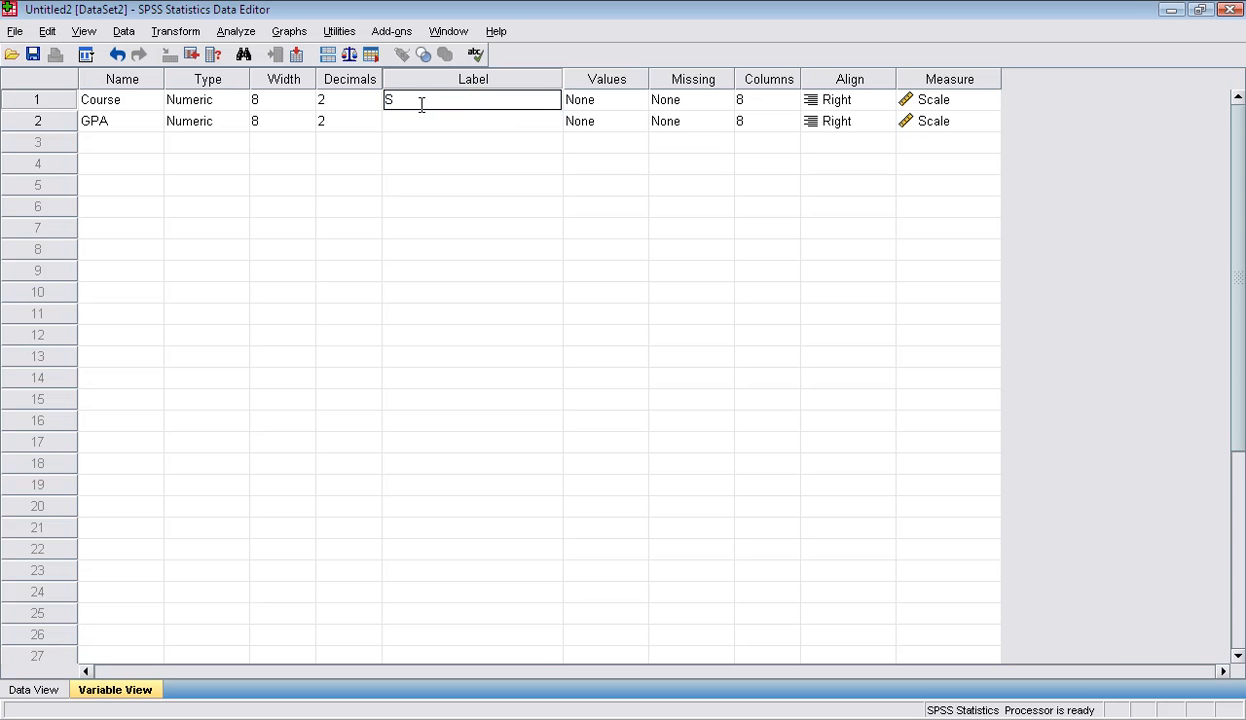
key(BackSpace)
key(BackSpace)
text(ion Number of S)
key(BackSpace)
text(Course)
Give the GPA variable the label "Student GPA".
click(410, 121)
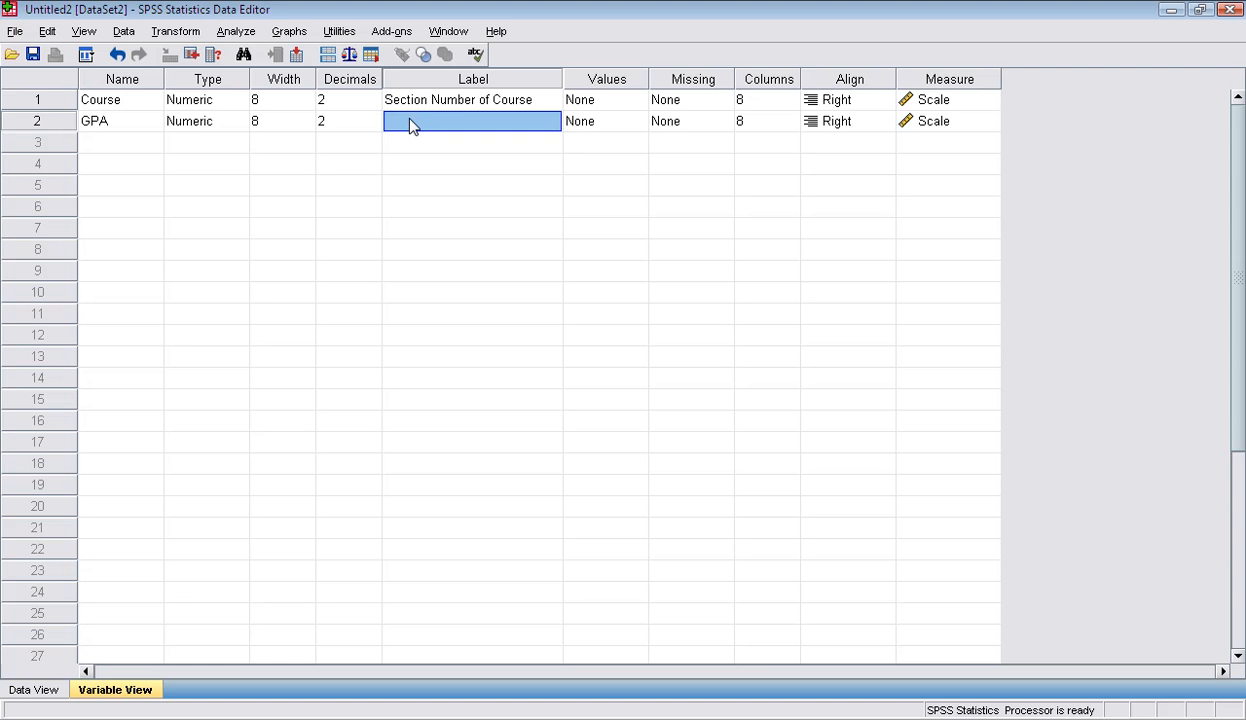
text(Student)
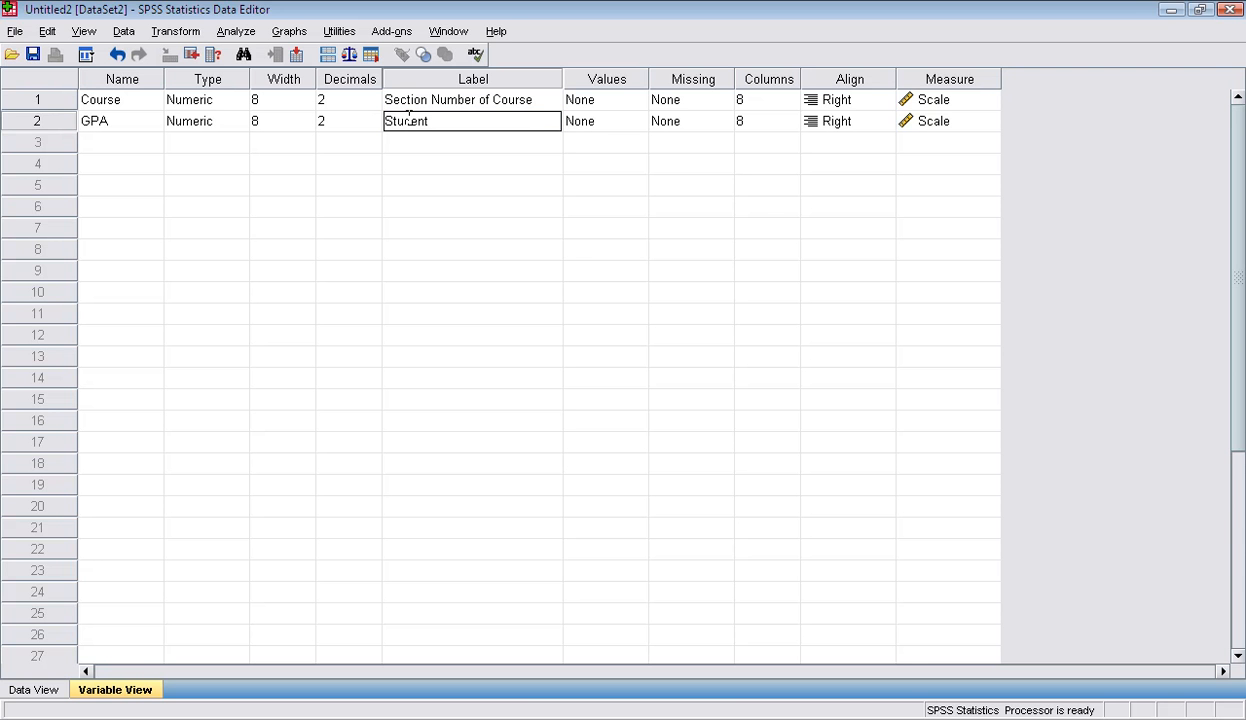
text( GPA)
key(Return)
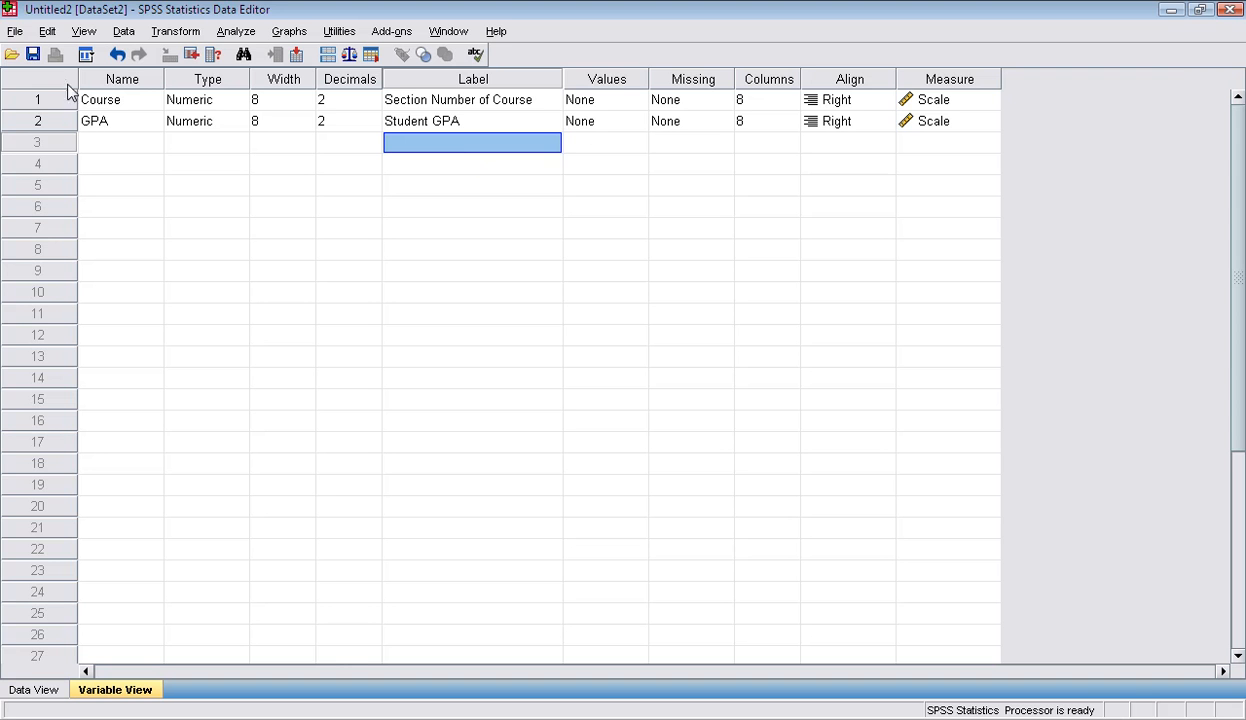
Add a value label to the Course variable that defines 1 as "Section 001".
click(604, 106)
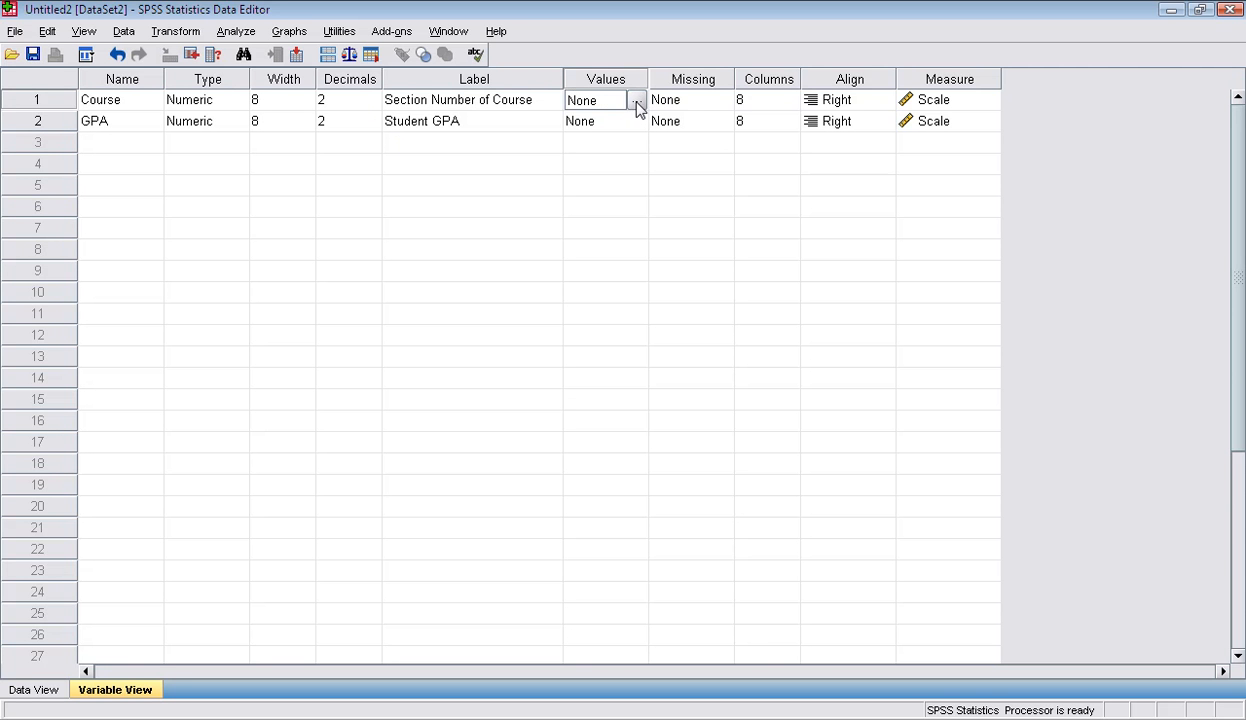
click(636, 102)
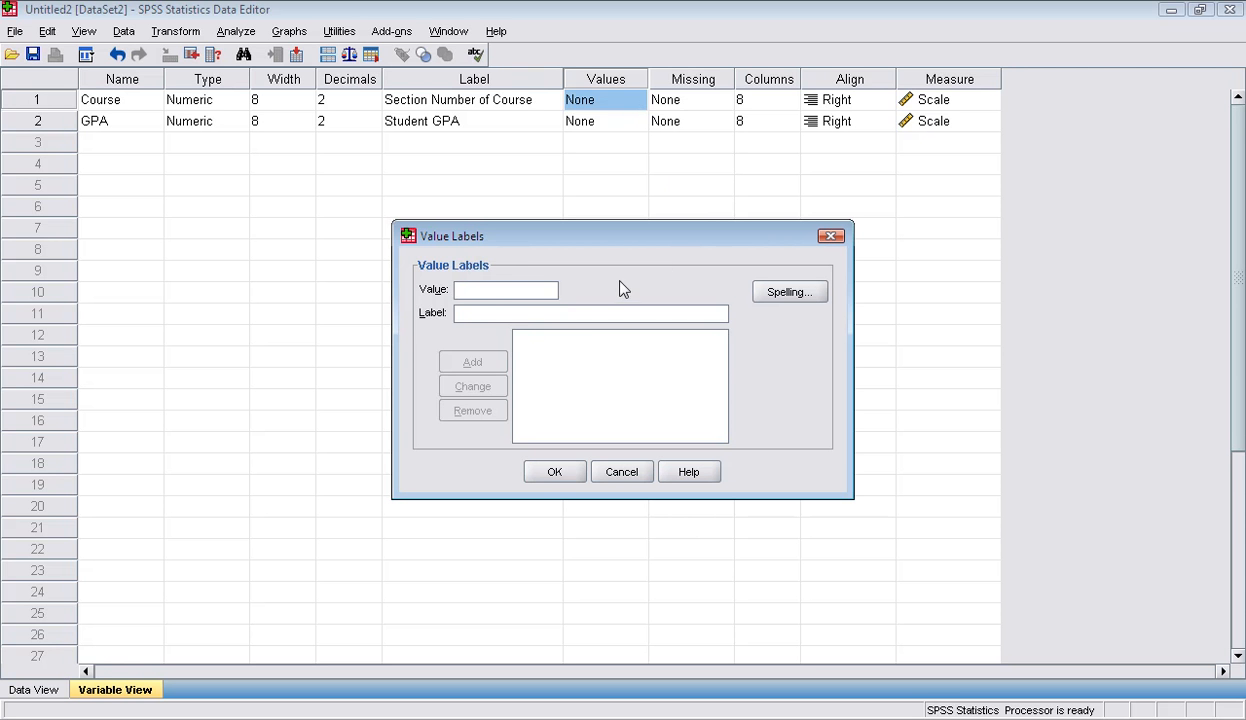
text(1)
click(506, 311)
text(Secti)
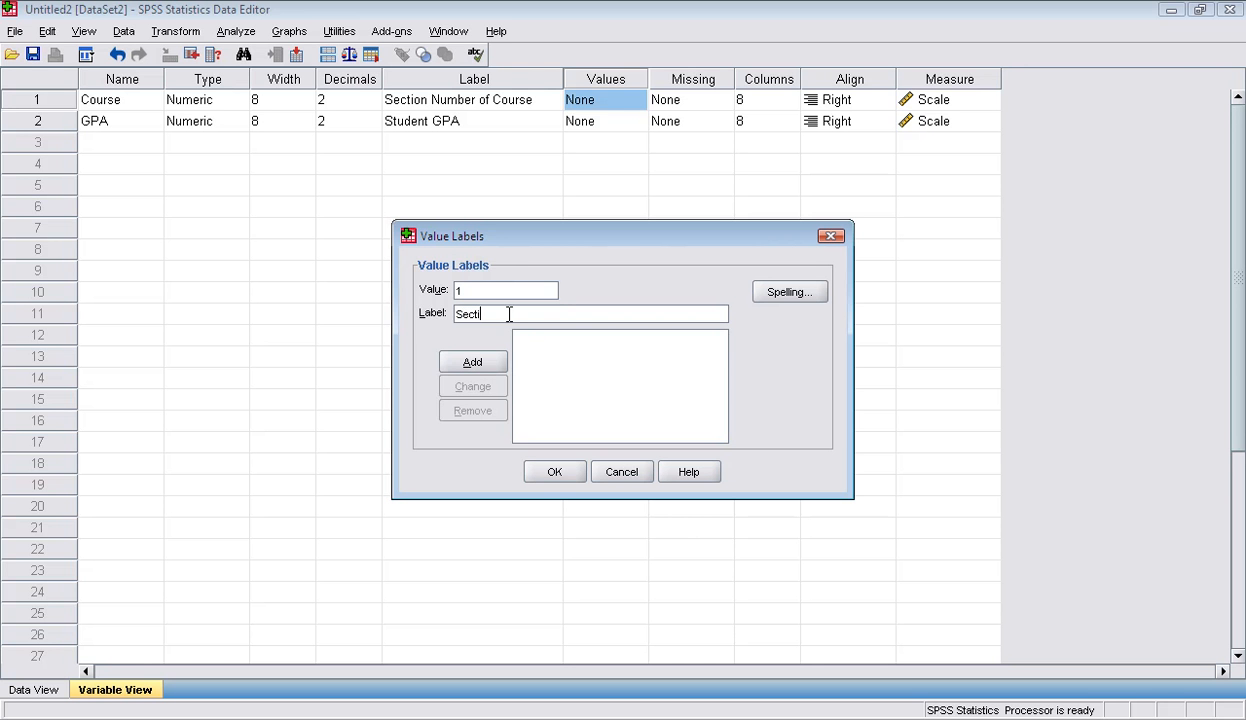
text(on 001)
click(497, 365)
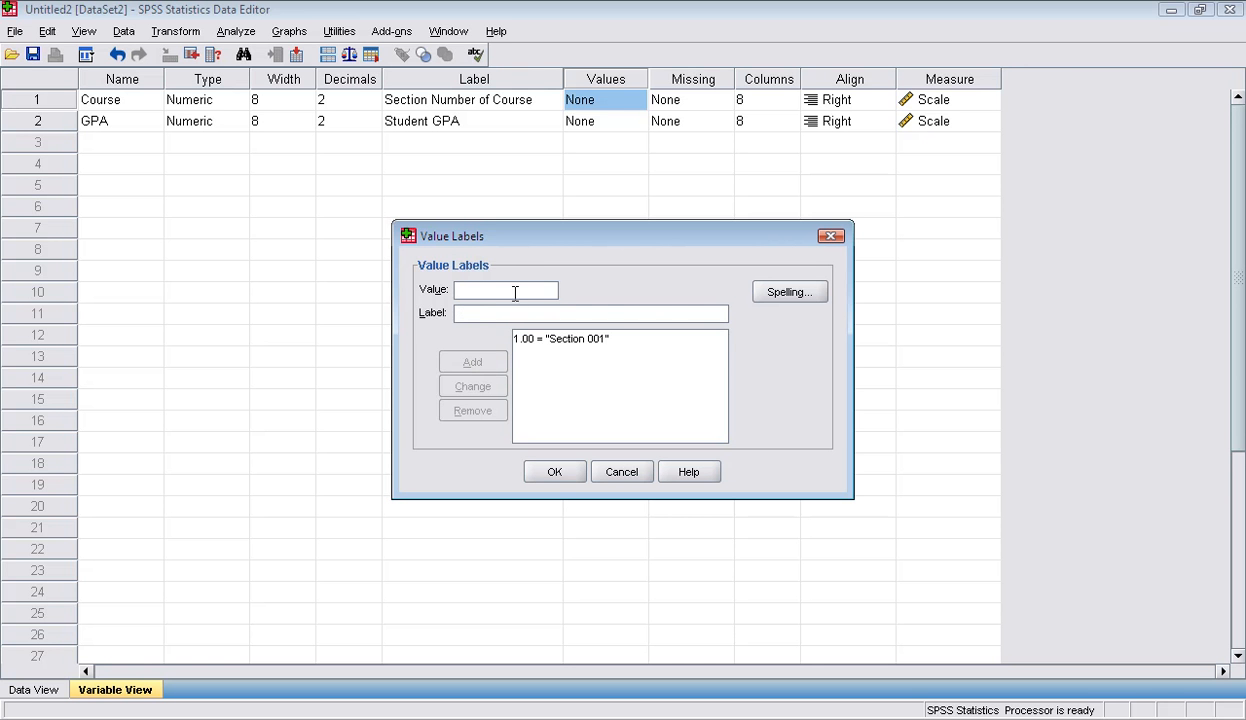
Add a second Course value label that defines 2 as "Section 002", and apply the value labels.
text(2)
click(495, 313)
text(Section )
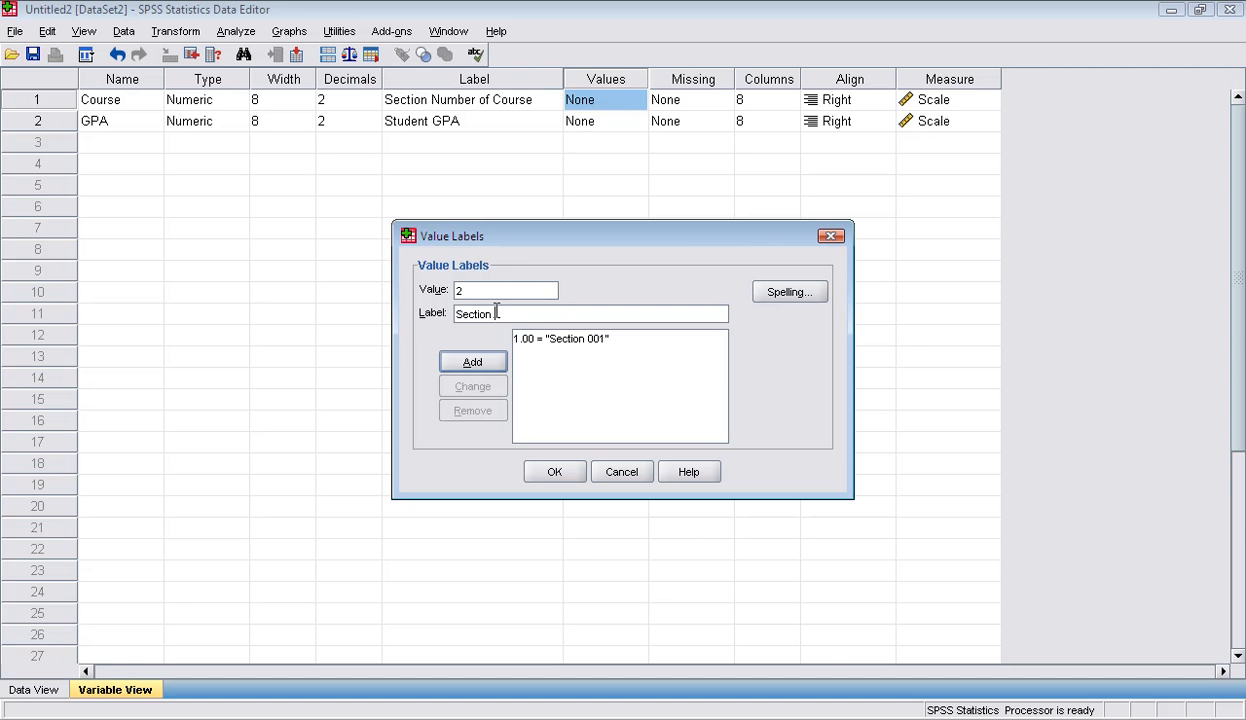
text(002)
click(486, 367)
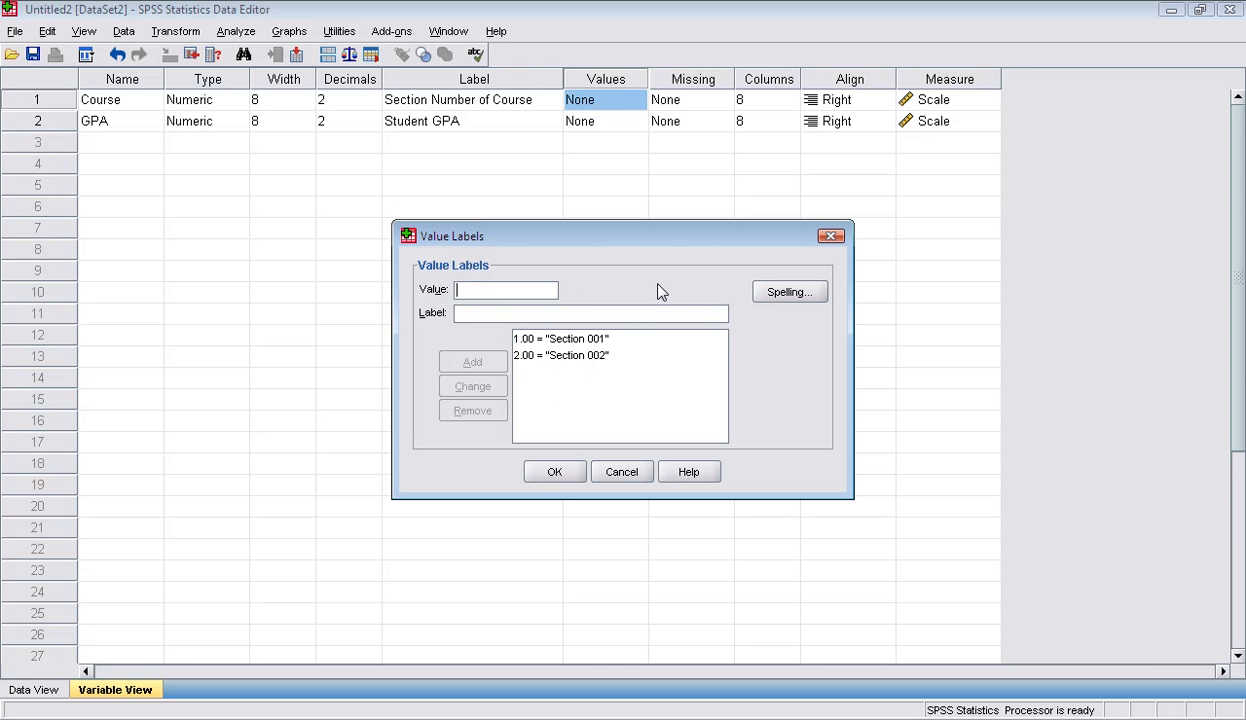
click(535, 469)
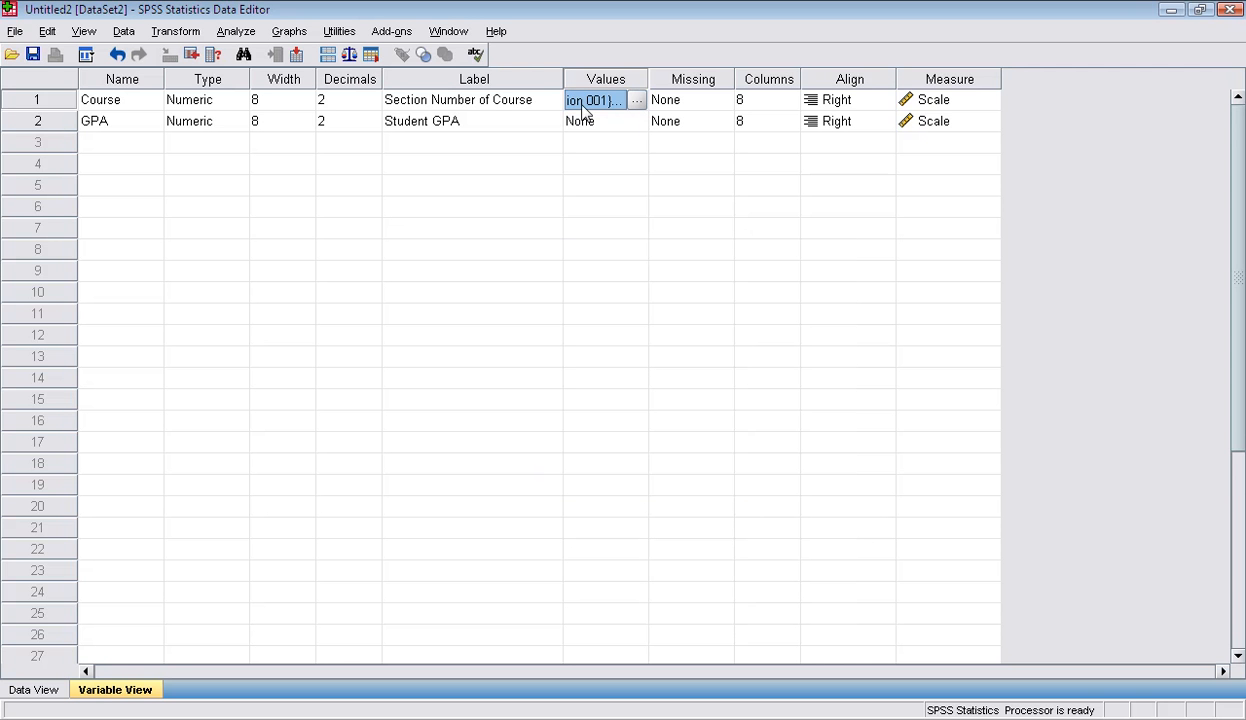
Review the value labels defined for the Course variable without changing them.
click(572, 188)
click(612, 100)
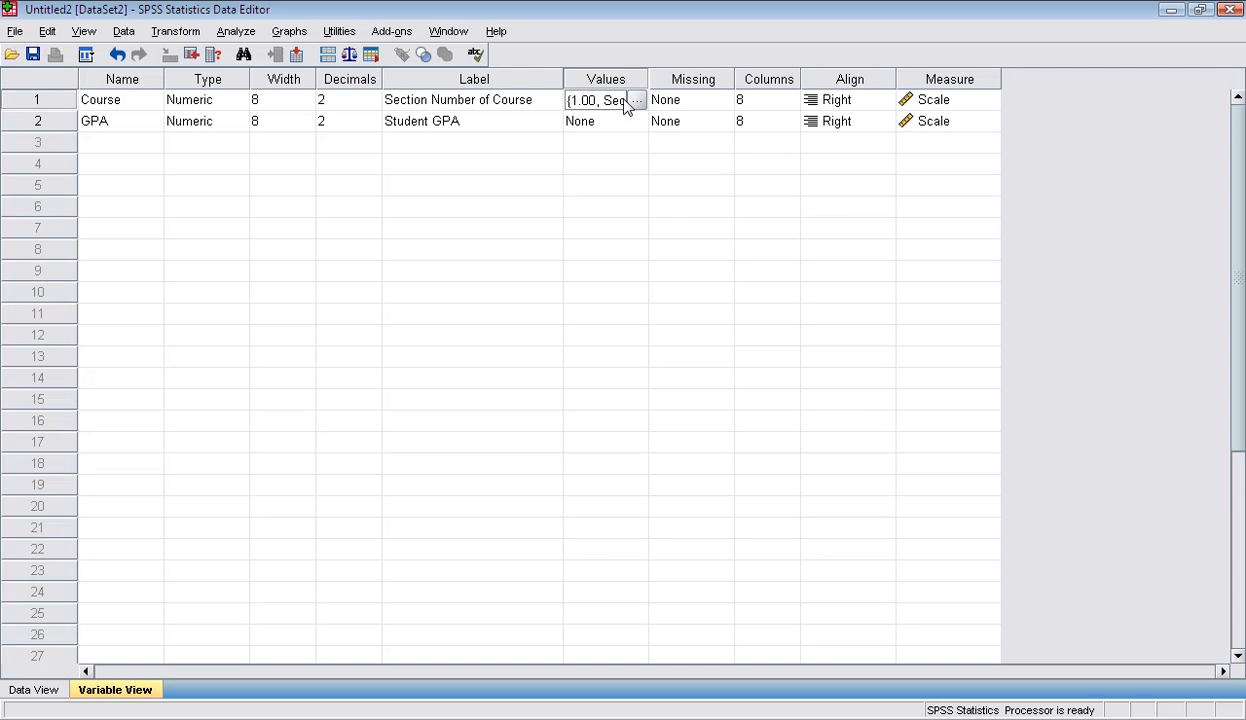
click(636, 101)
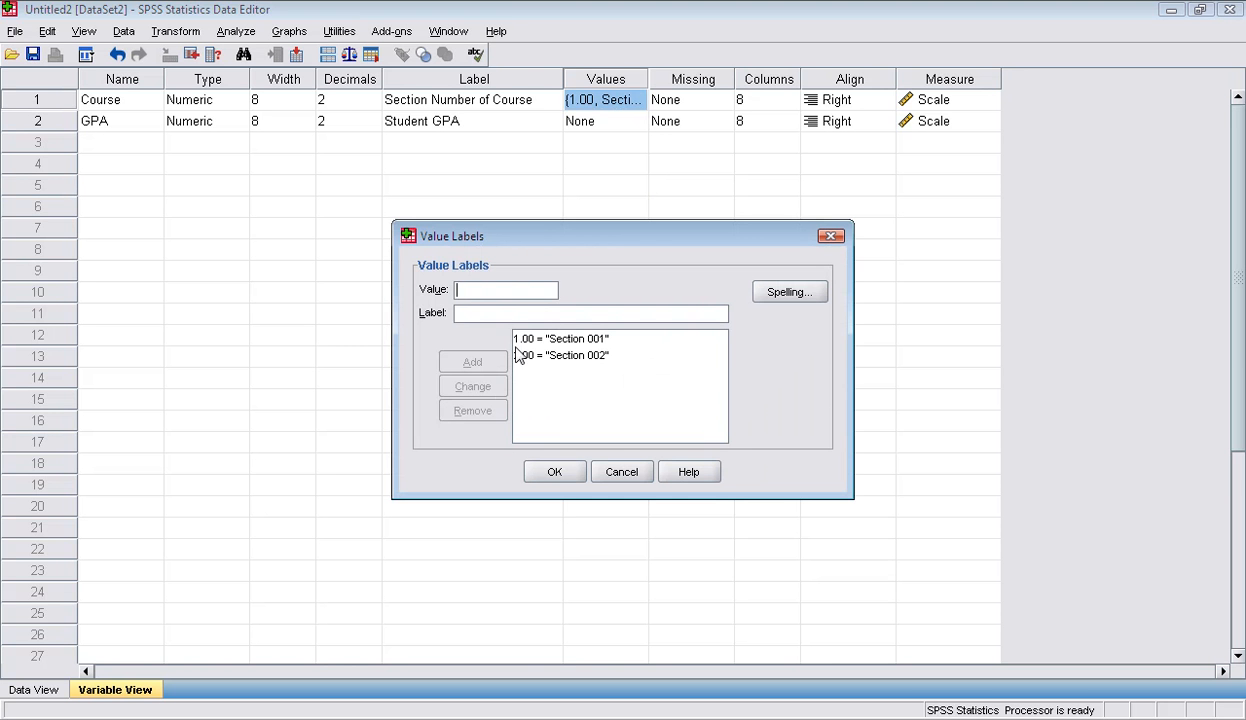
click(622, 470)
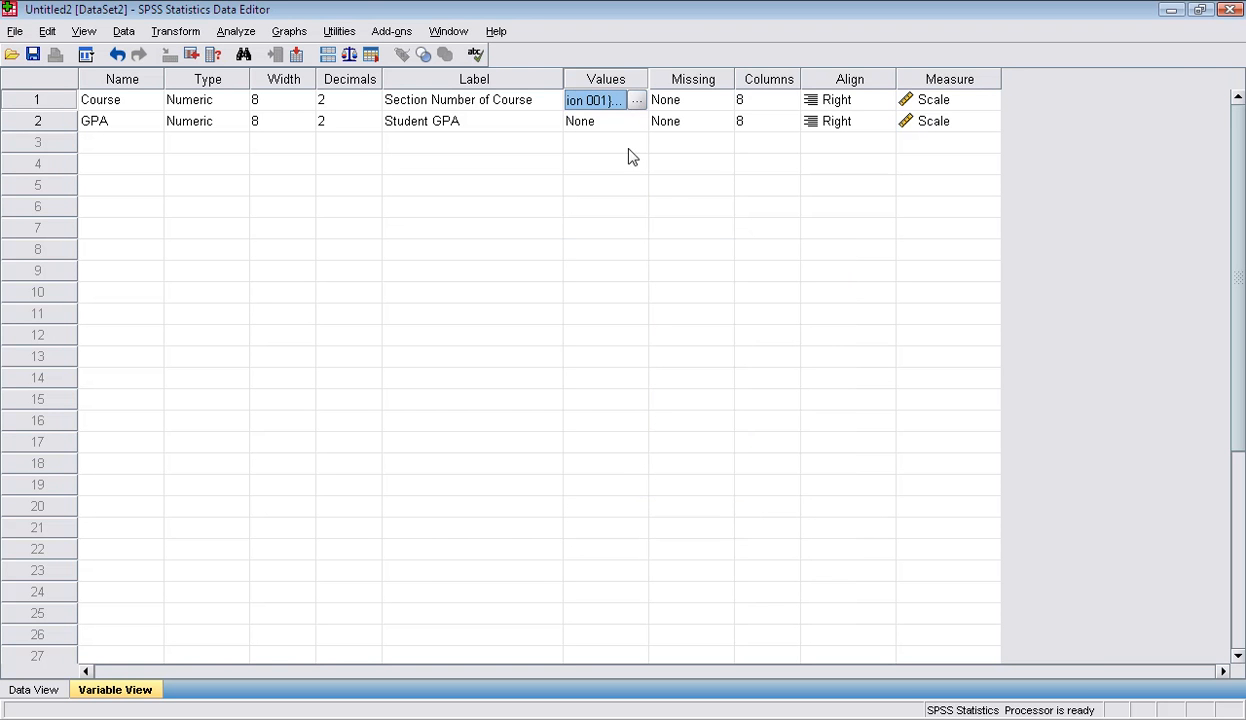
click(530, 127)
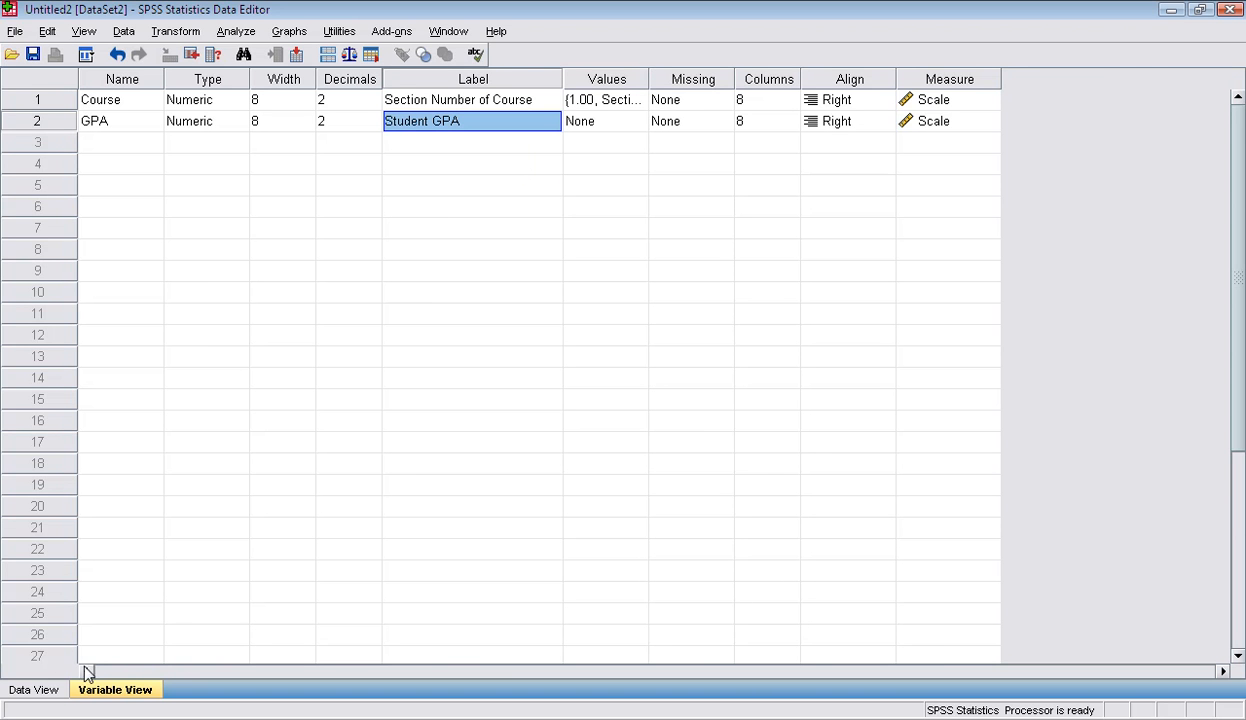
Switch to the data sheet and enter 1 as the Course value for cases 1 to 4.
click(34, 690)
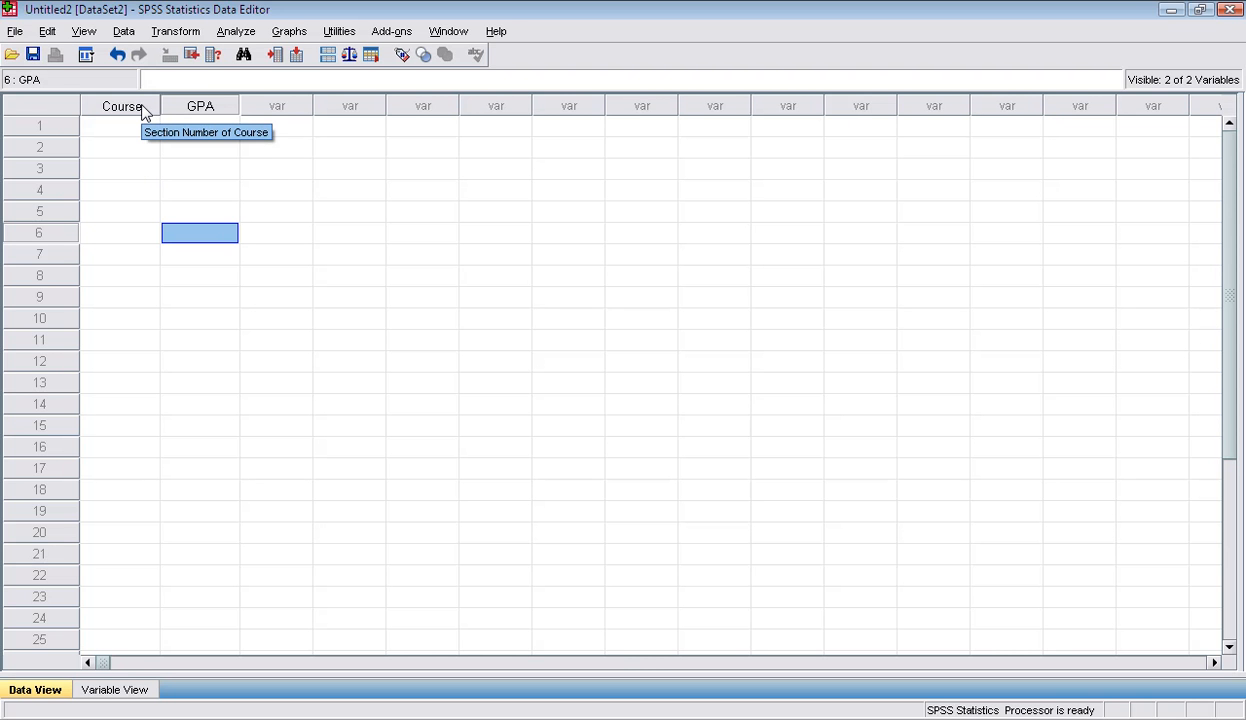
click(267, 167)
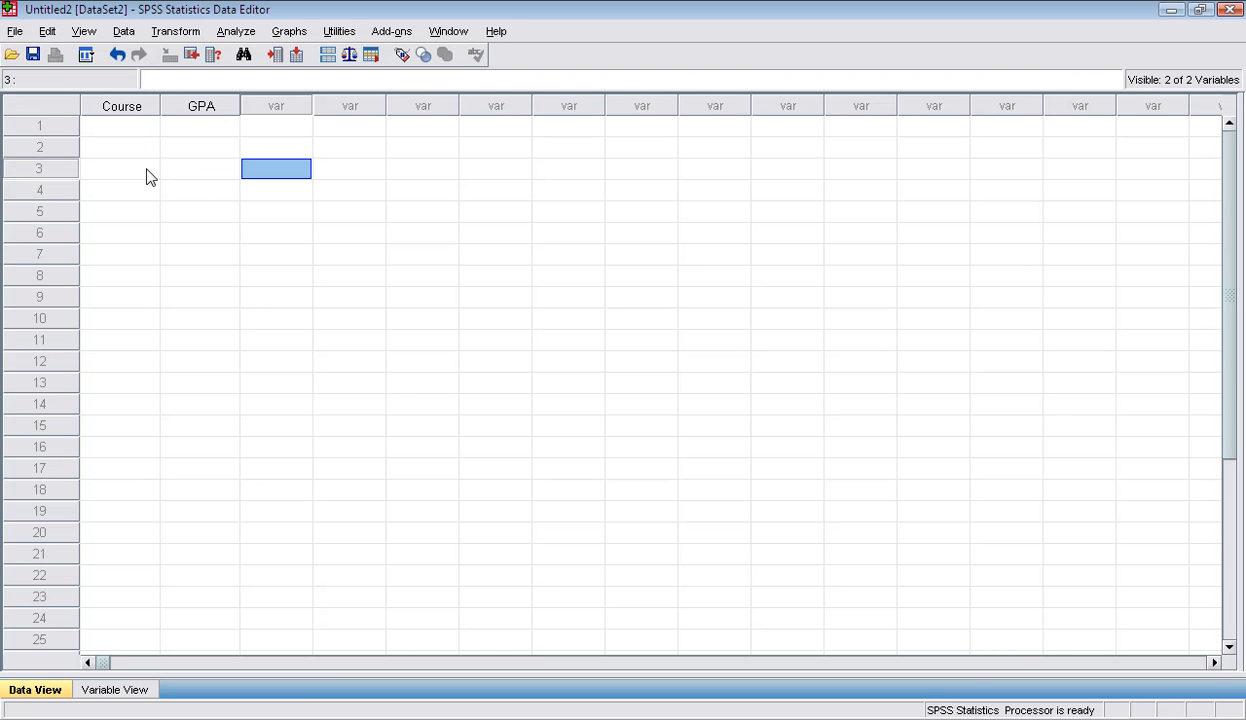
click(140, 129)
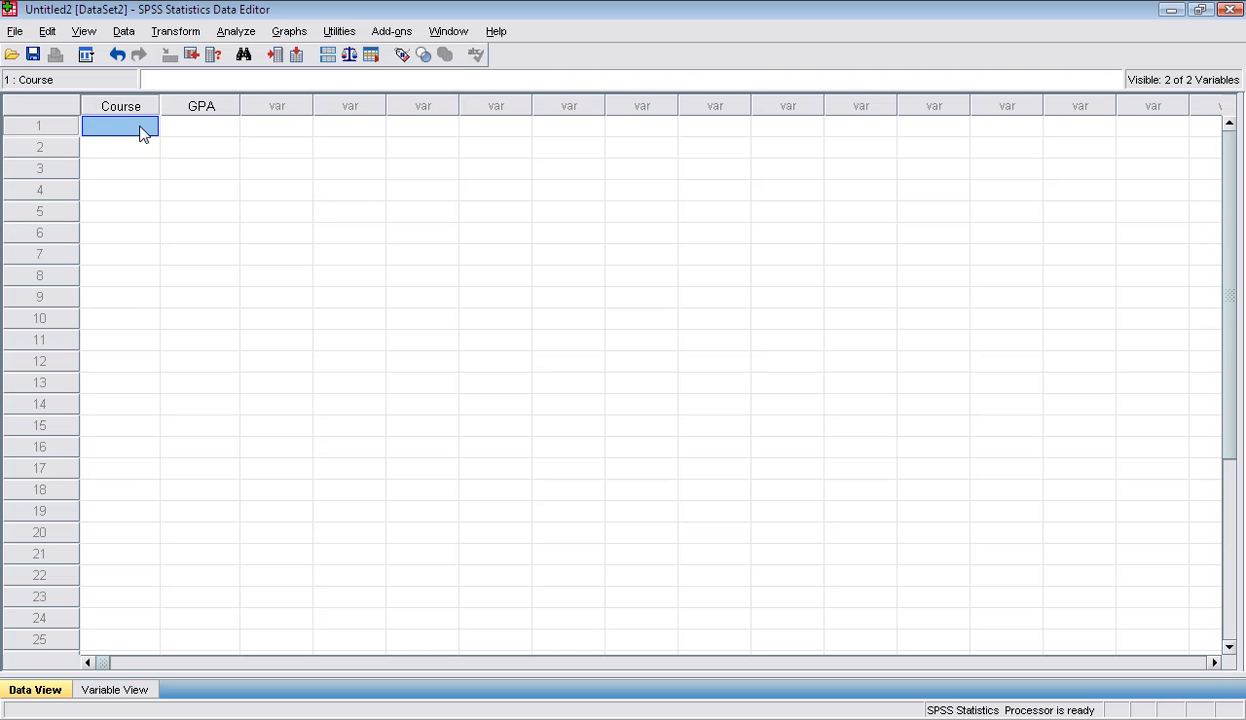
text(1)
key(Tab)
key(Return)
key(Left)
text(1)
key(Return)
text(1)
key(Return)
text(1)
key(Return)
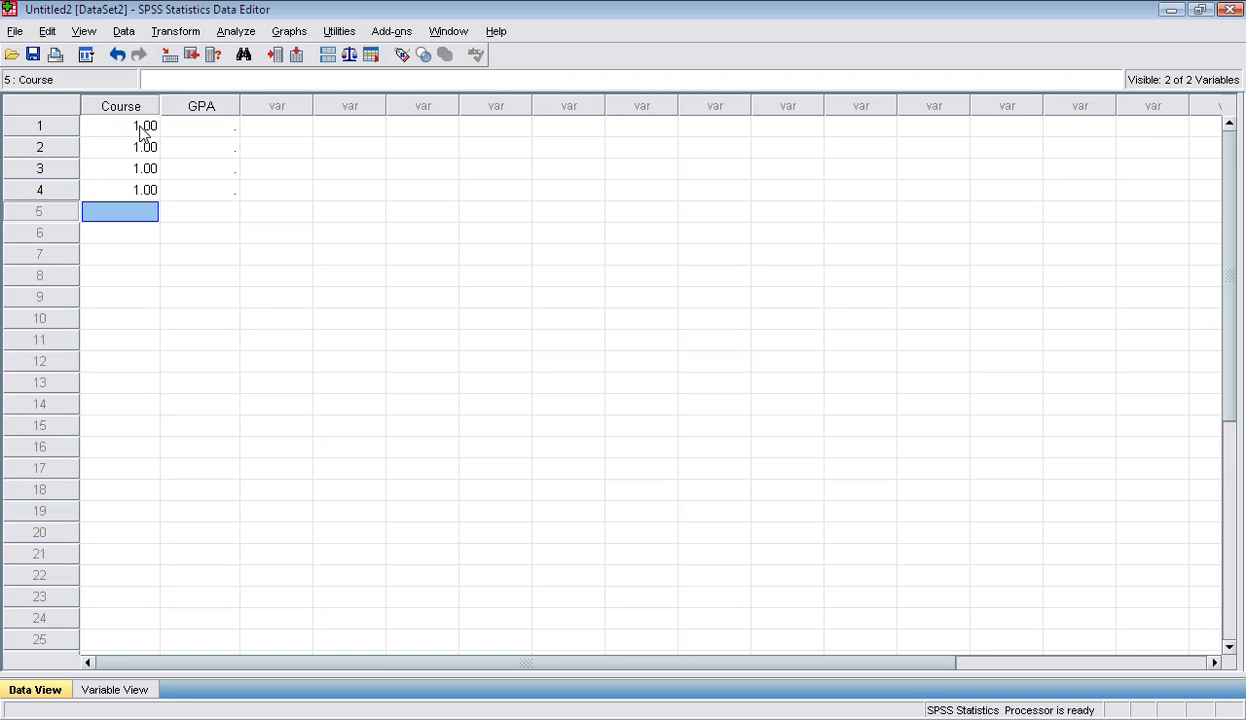
Enter 2 as the Course value for cases 5 to 7.
text(2)
key(Return)
text(2)
key(Return)
text(2)
key(Return)
Enter the GPA values 3.25, 3.11, 2.95 and 2.77 for cases 1 to 4.
key(Up)
key(Up)
key(Up)
key(Up)
key(Up)
key(Up)
key(Up)
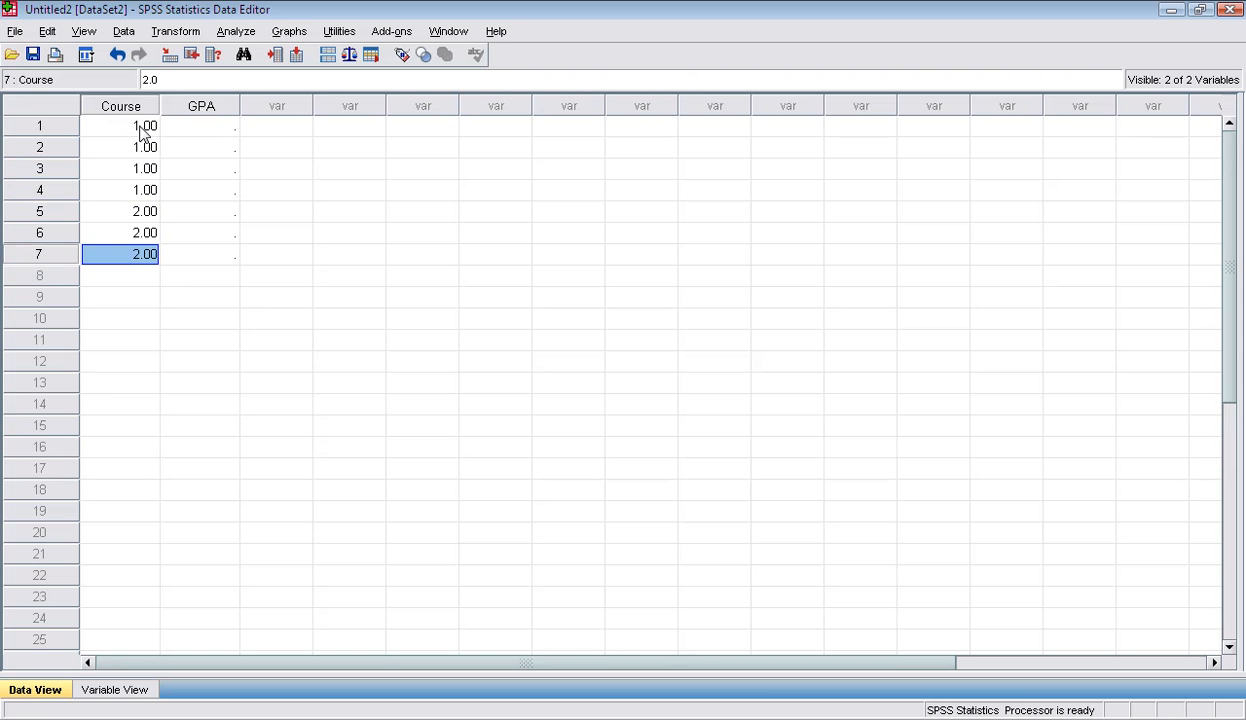
key(Right)
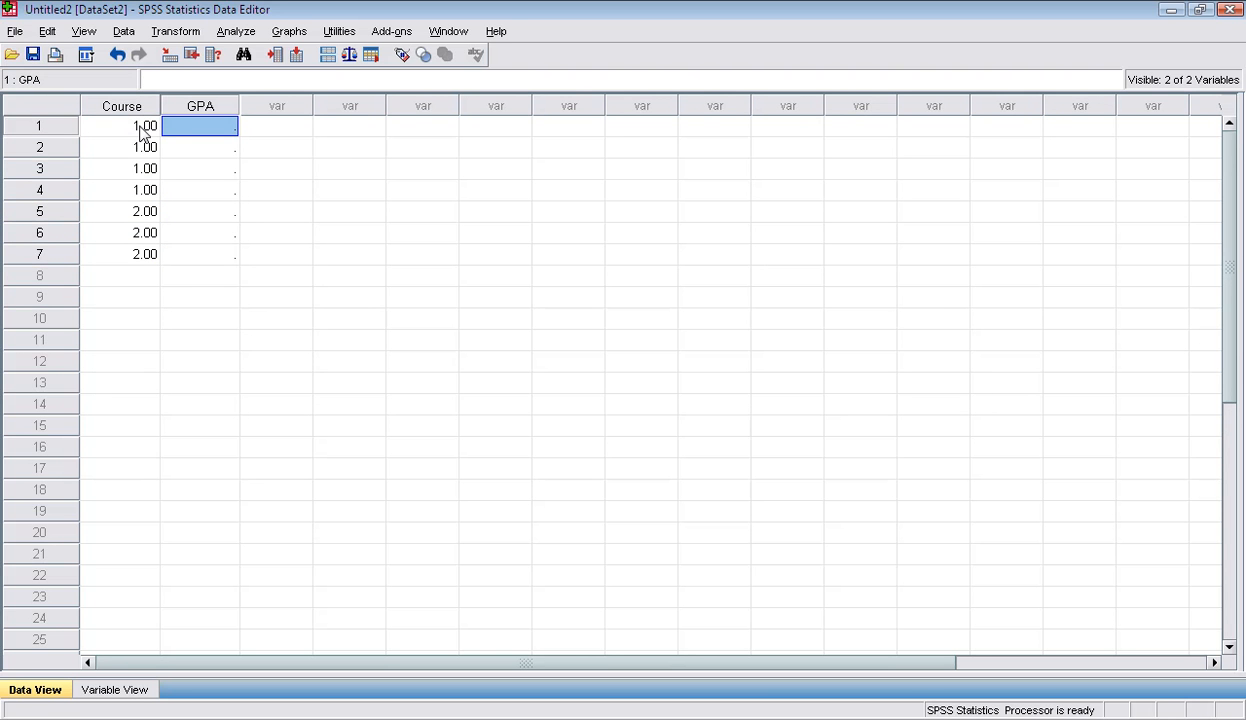
text(3.)
text(5)
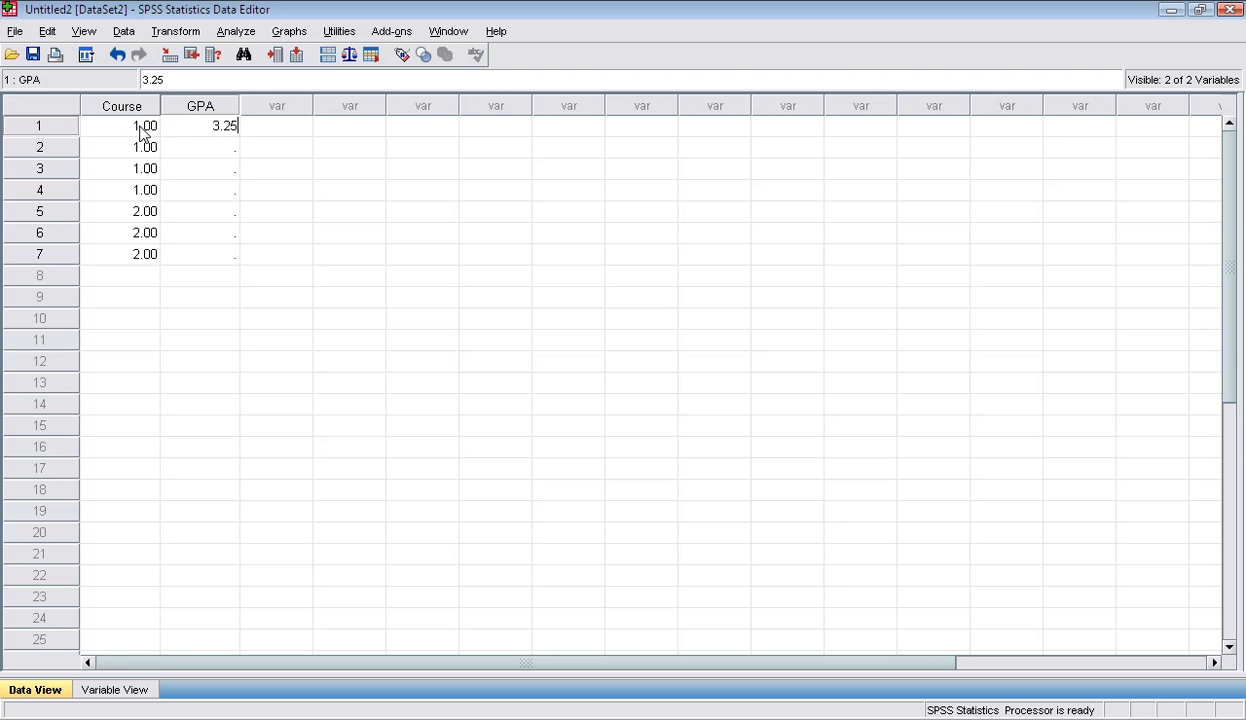
key(Return)
text(3.11)
key(Return)
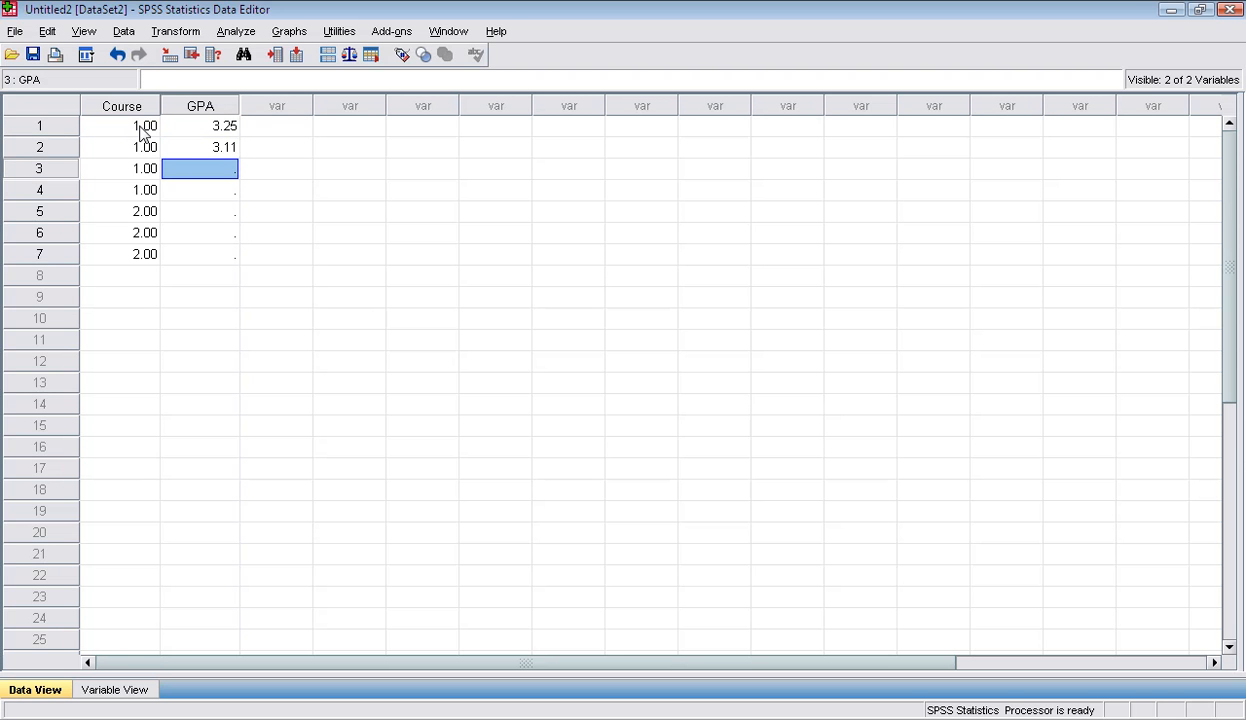
text(2.95)
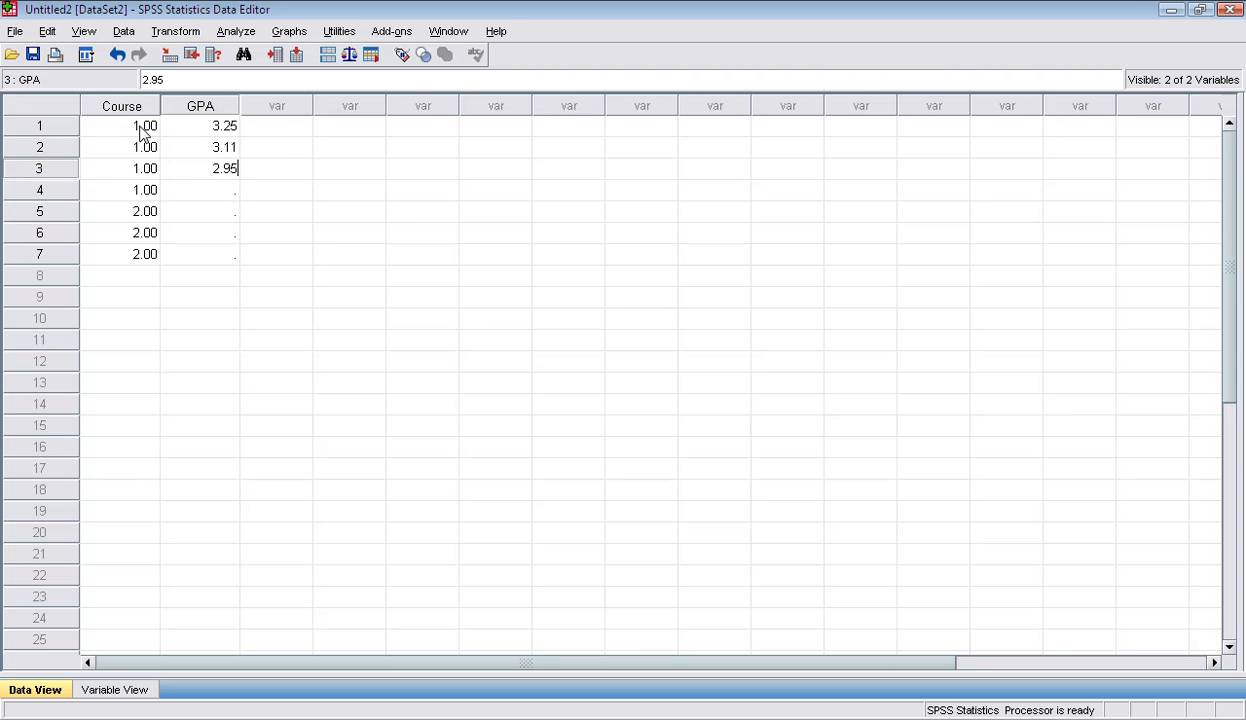
click(210, 198)
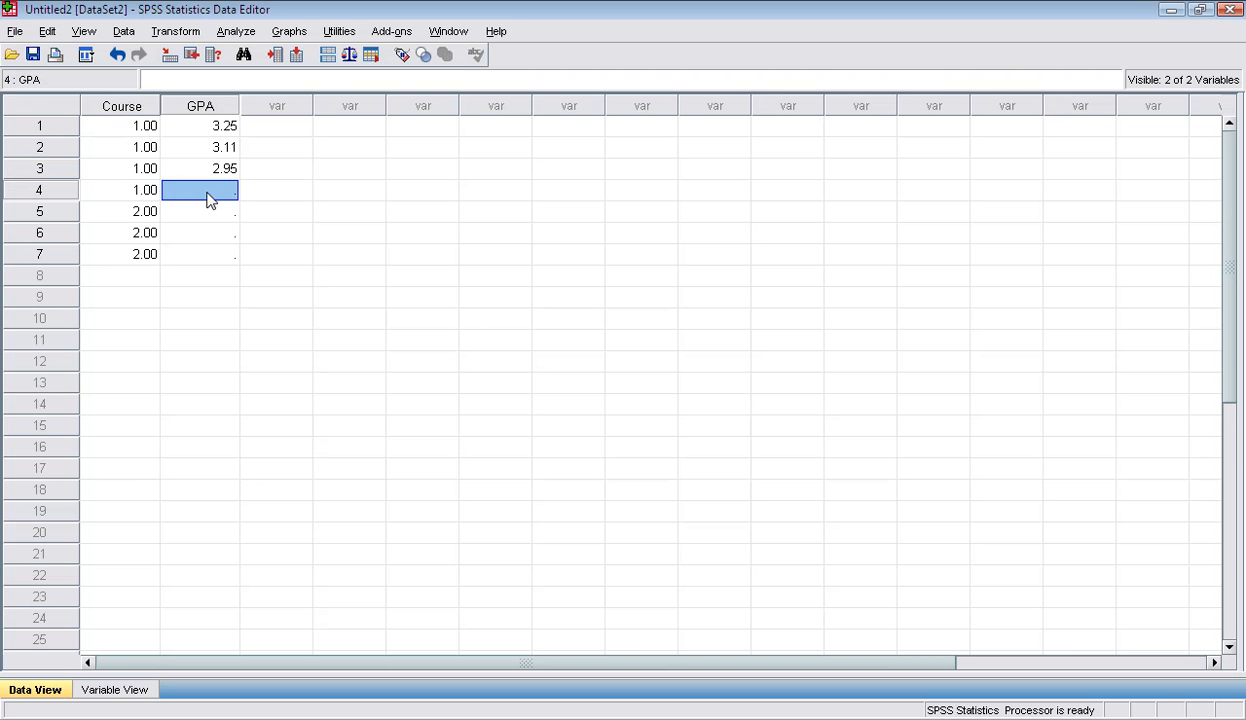
text(2.77)
Enter the GPA values 3.87, 3.44 and 3.00 for cases 5 to 7.
click(213, 214)
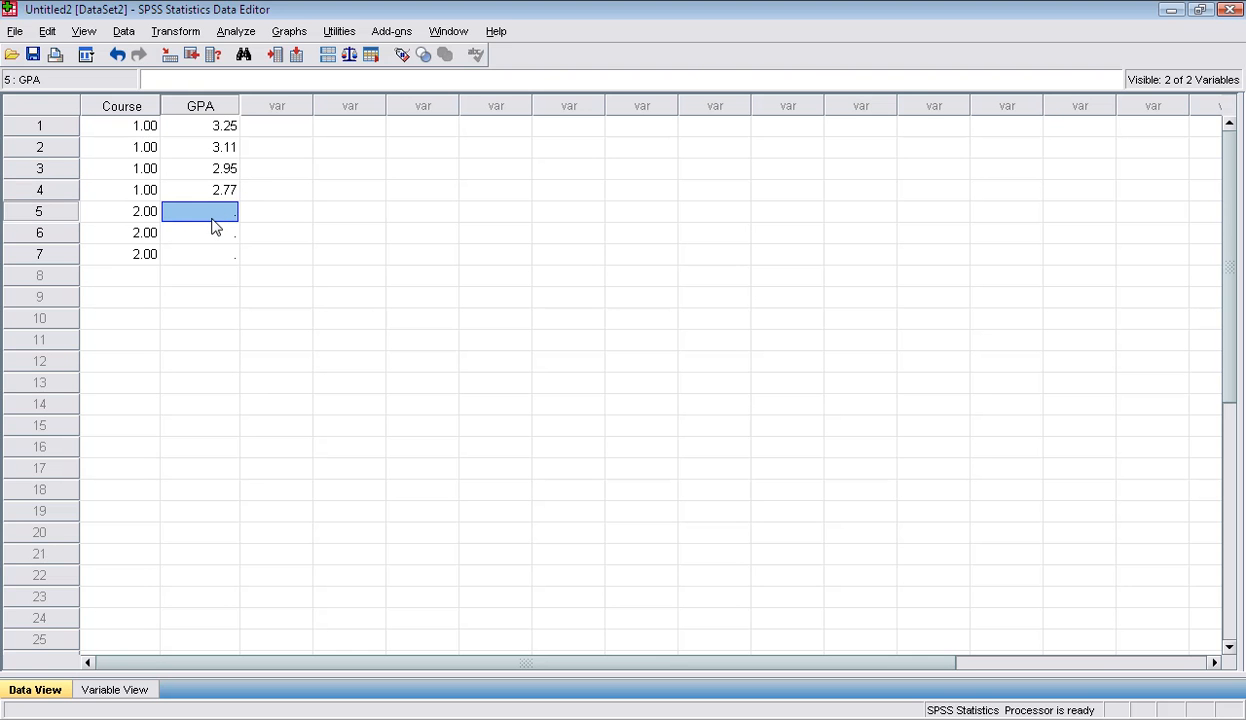
text(3.87)
click(209, 233)
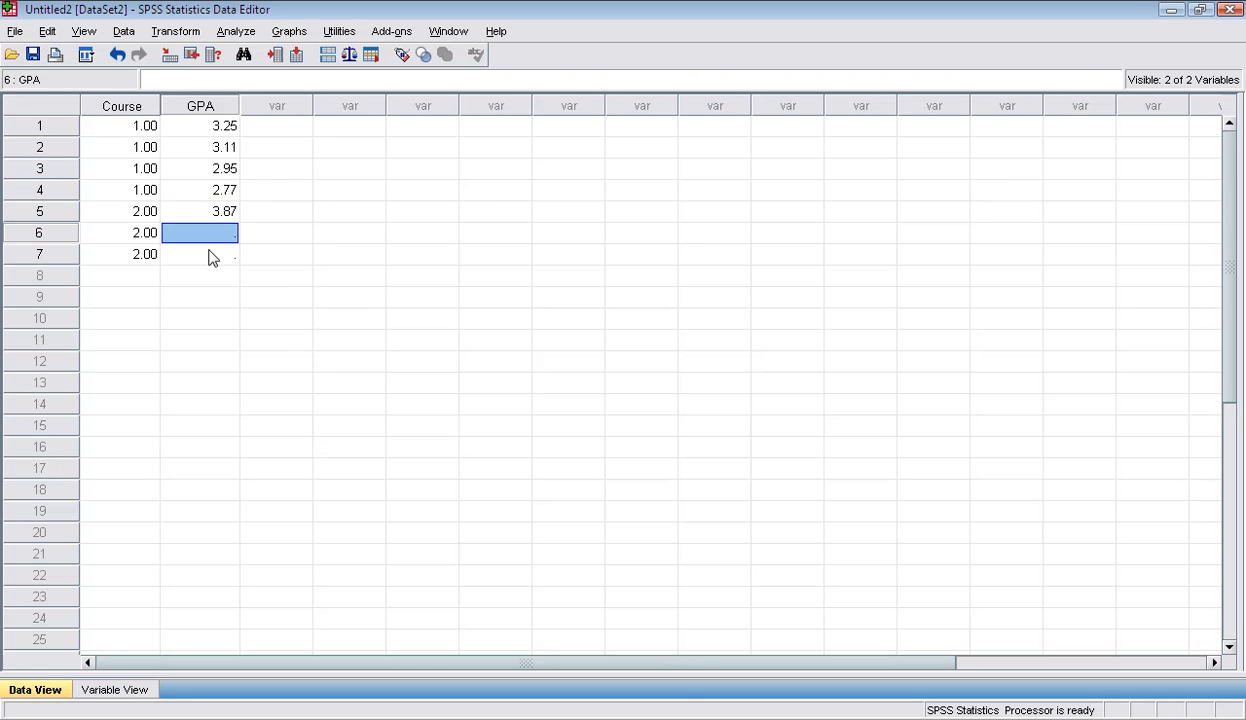
text(3.44)
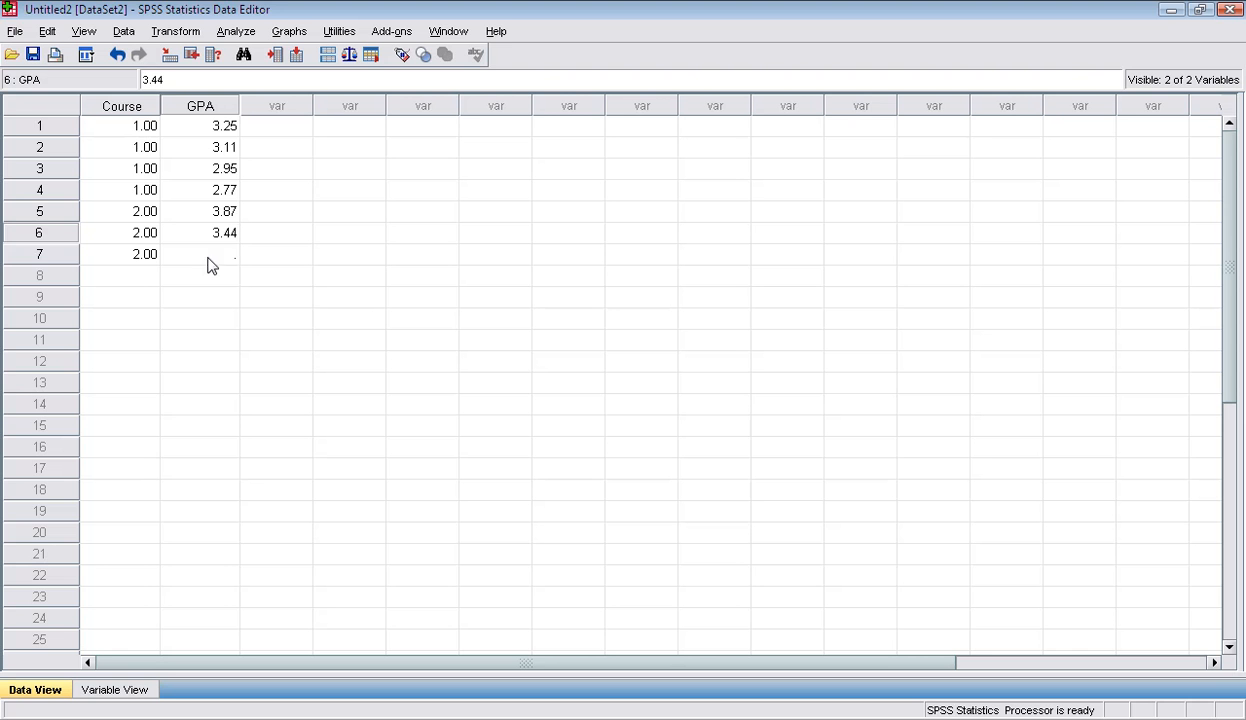
click(211, 262)
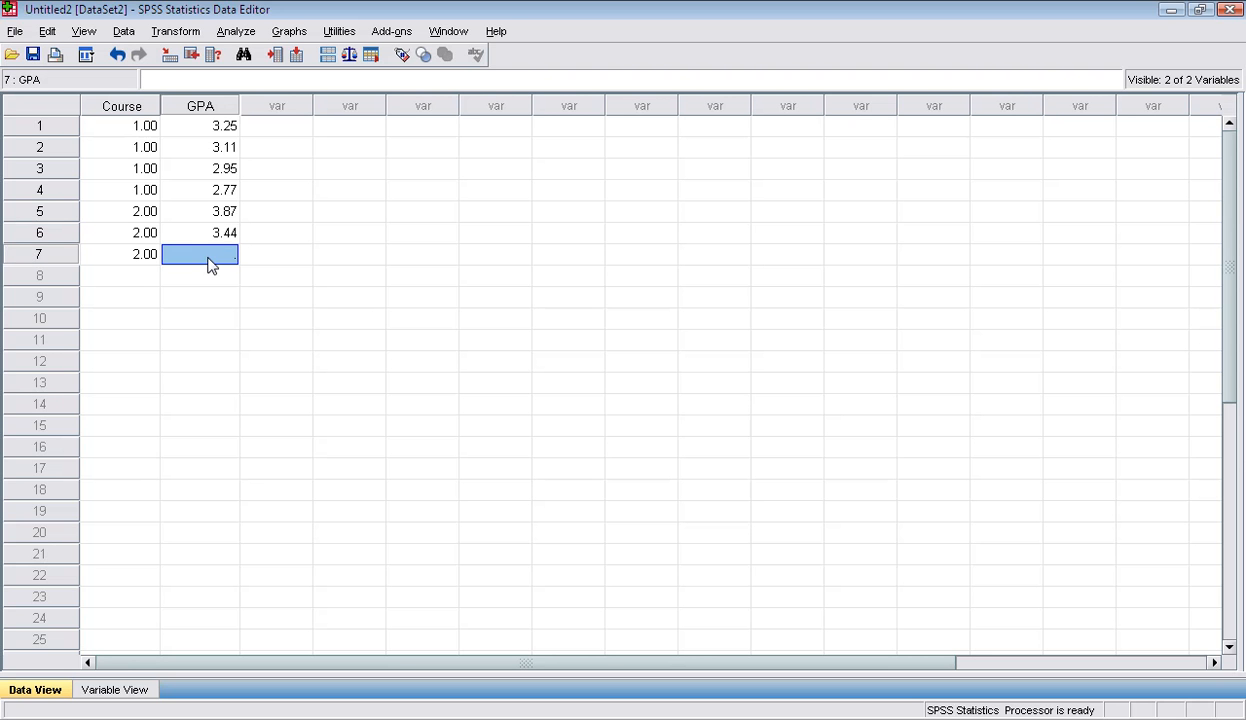
text(3.00)
click(245, 272)
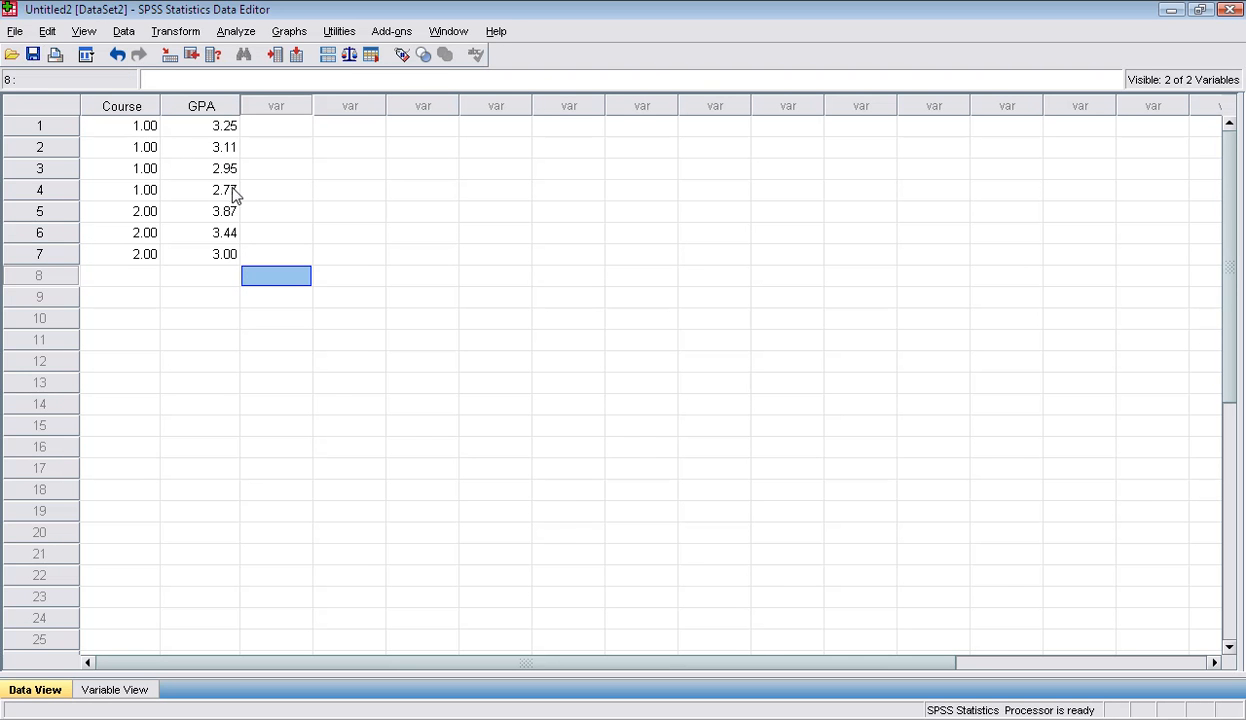
Display value labels in the data sheet and widen the Course column slightly so the section labels fit.
click(403, 56)
drag(152, 104, 175, 110)
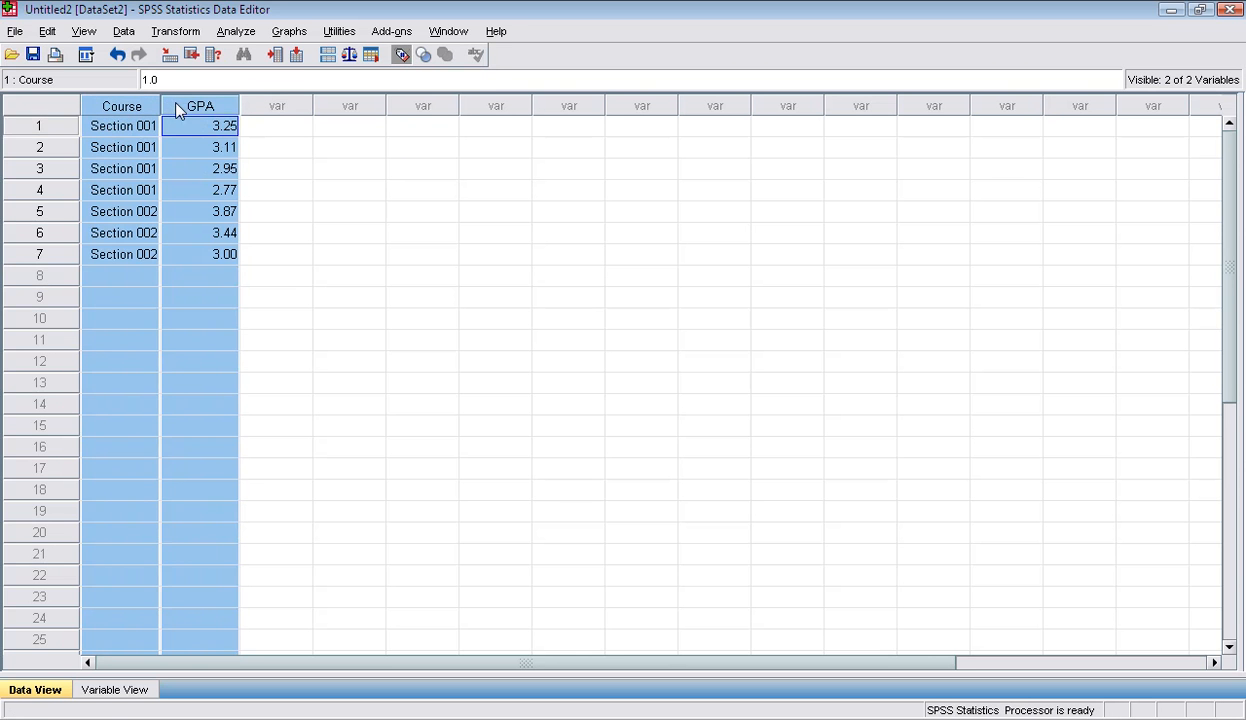
click(150, 165)
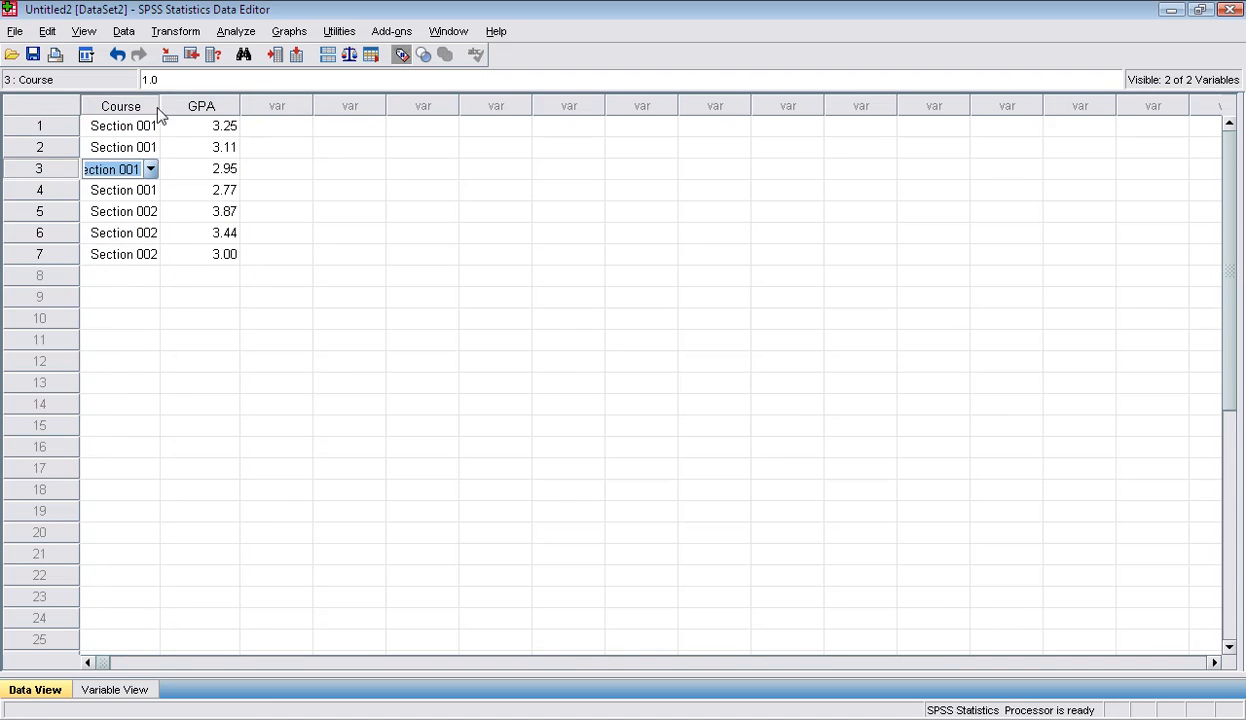
drag(159, 105, 177, 109)
click(182, 244)
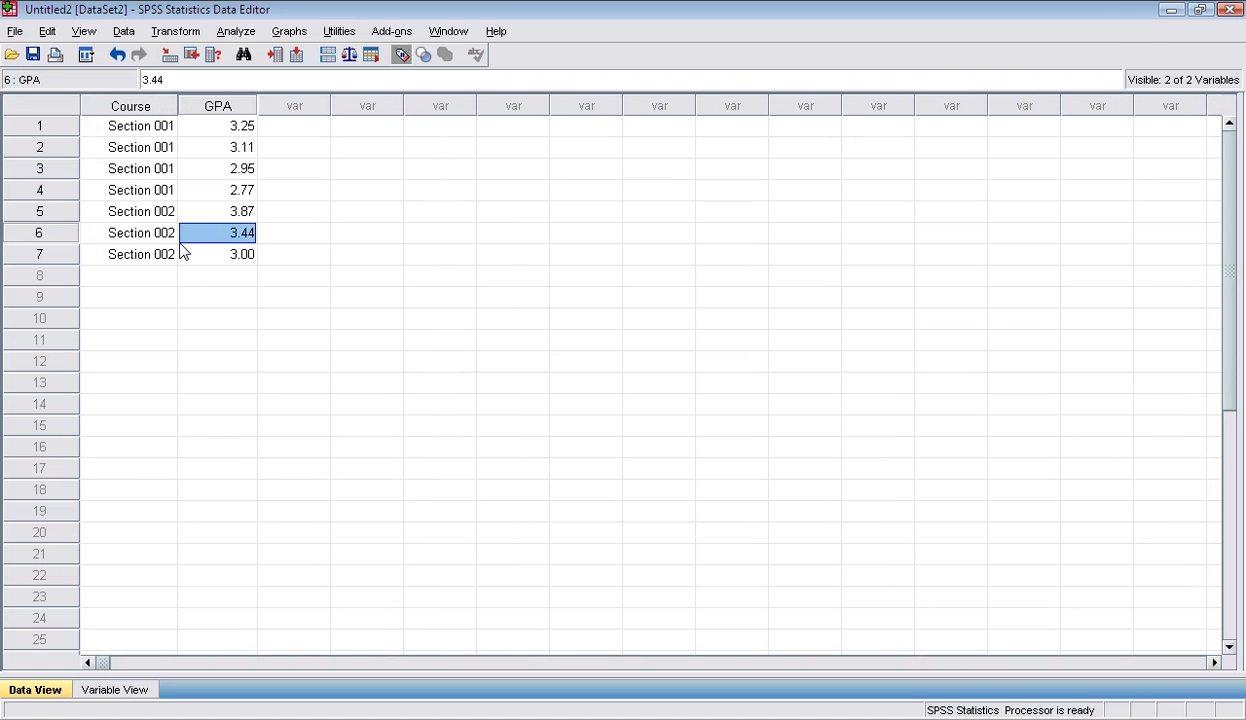
Toggle the value labels off, on and off again, leaving the Course column on numeric codes.
click(405, 57)
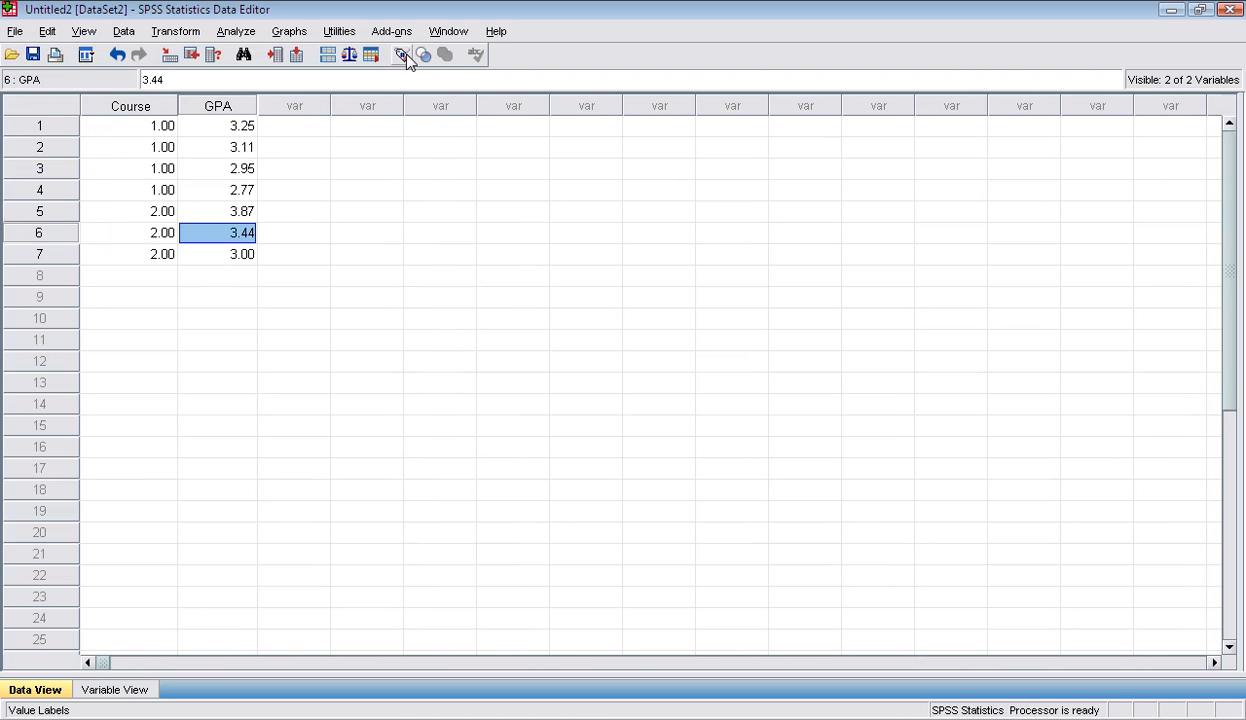
click(405, 57)
click(405, 57)
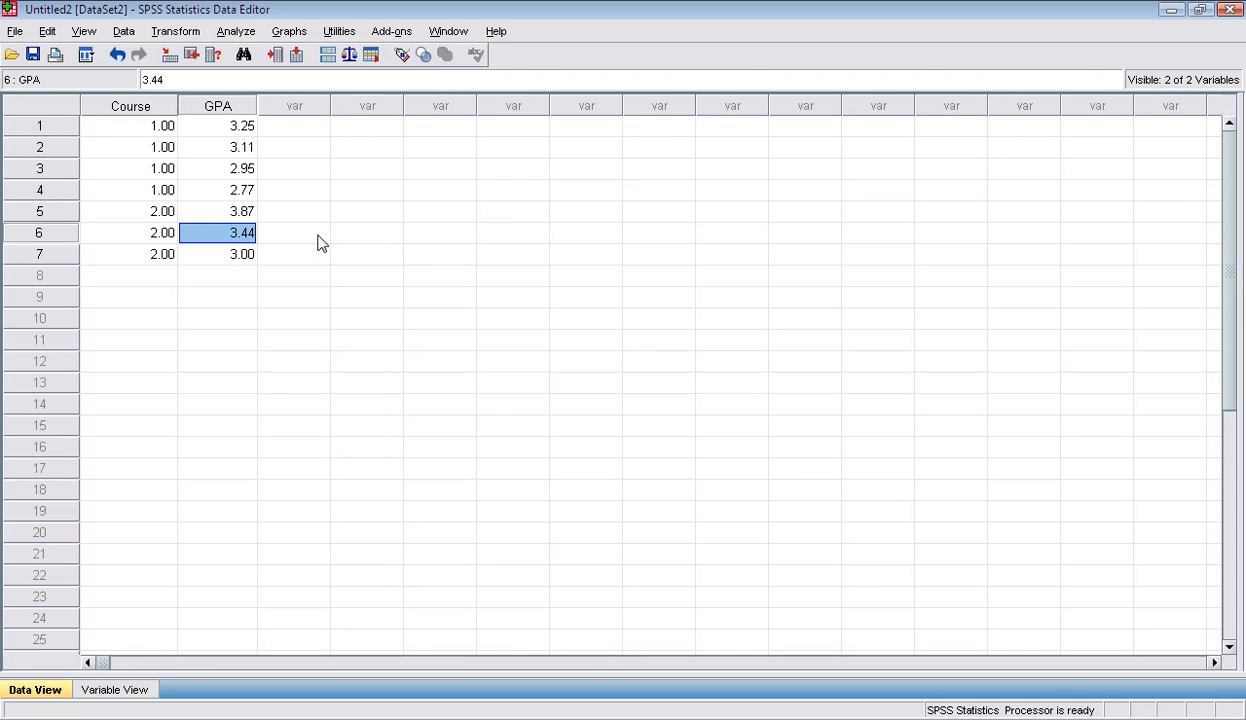
Bring up the Save Data As dialog for the dataset and dismiss it without saving.
click(34, 55)
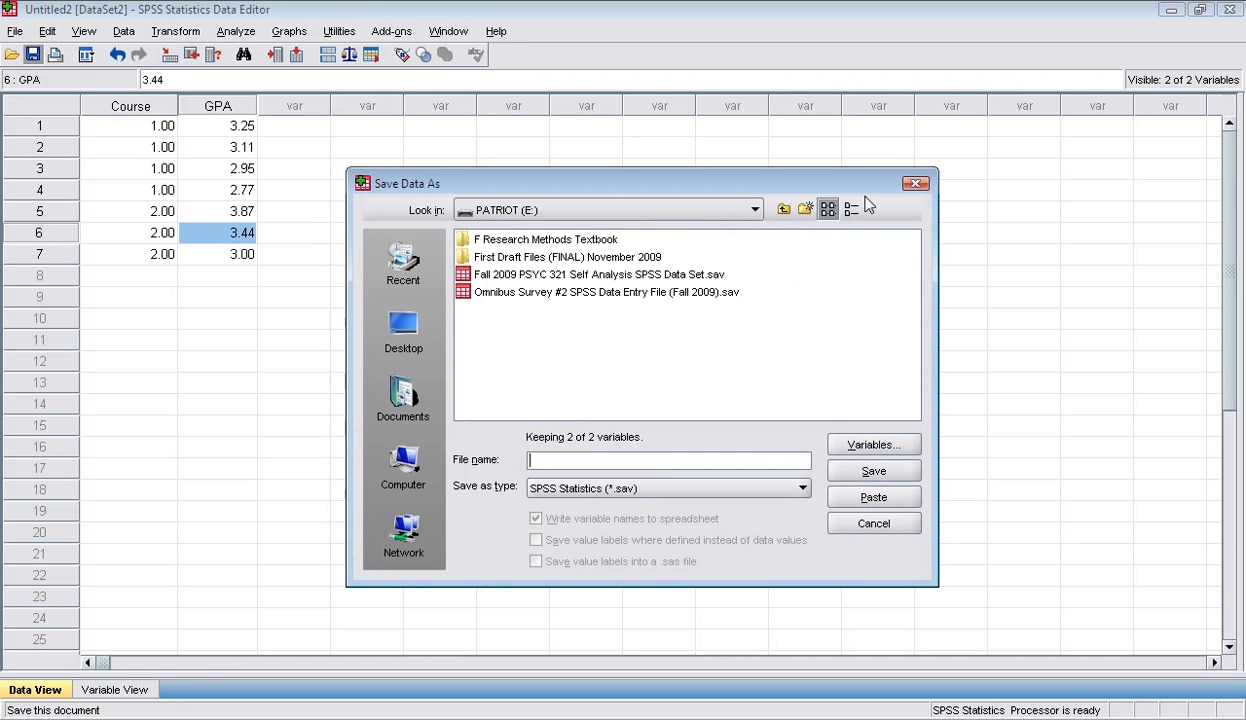
click(913, 184)
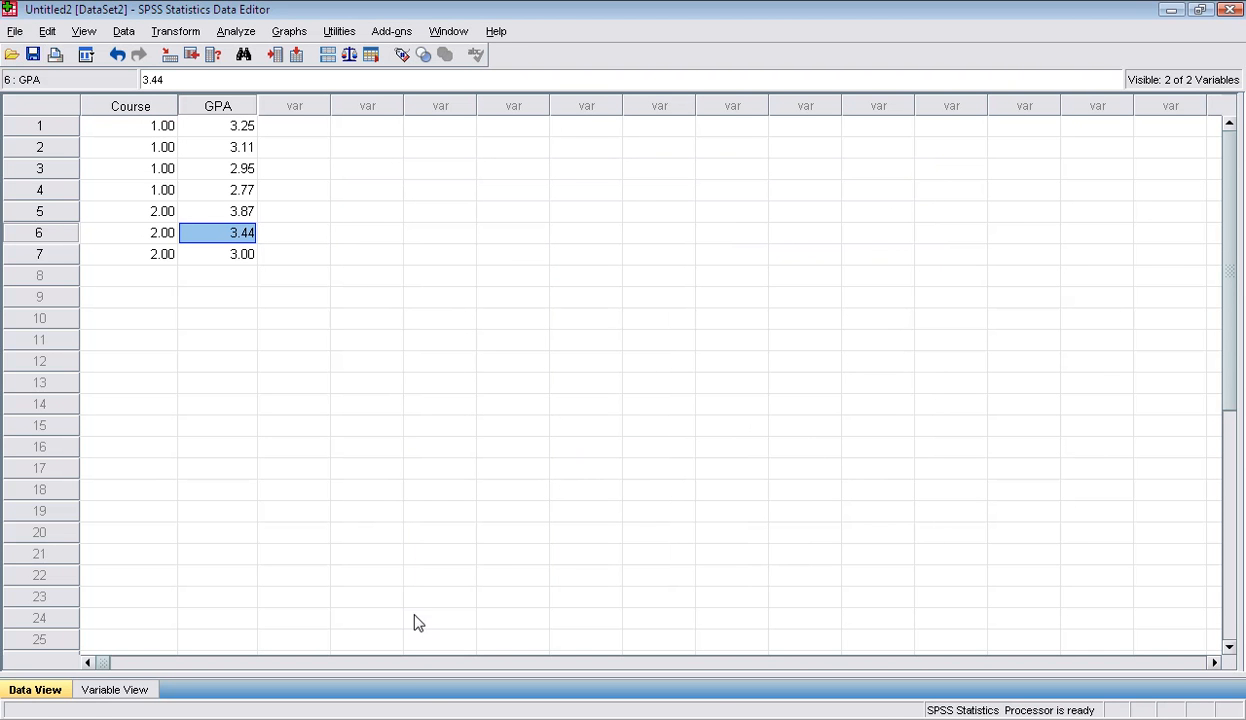